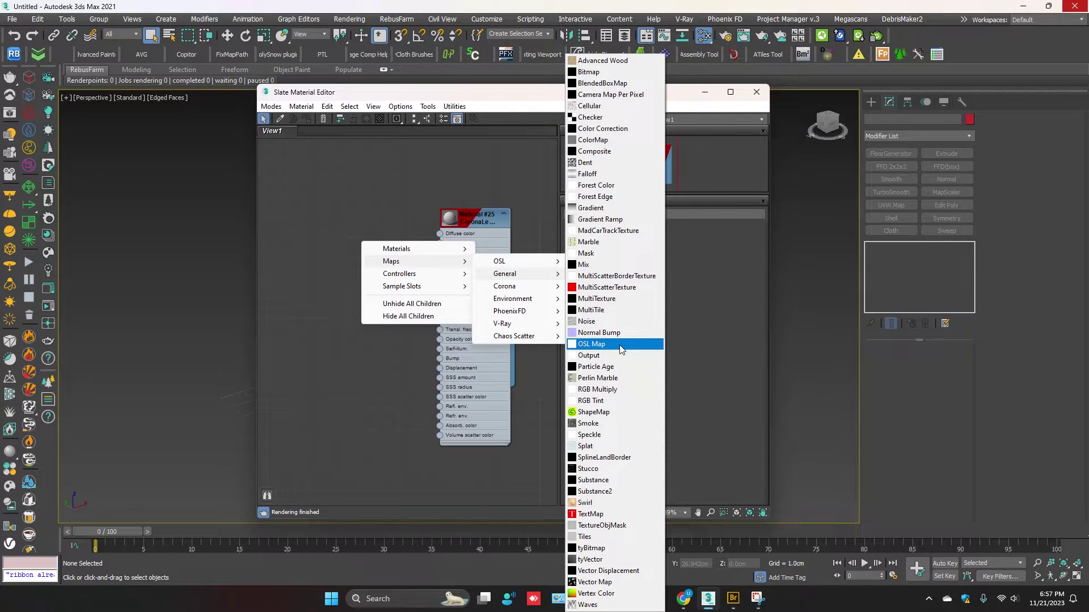
# Add a general OSL Map node beside the Corona material and display its parameters
pyautogui.click(621, 344)
pyautogui.doubleClick(365, 248)
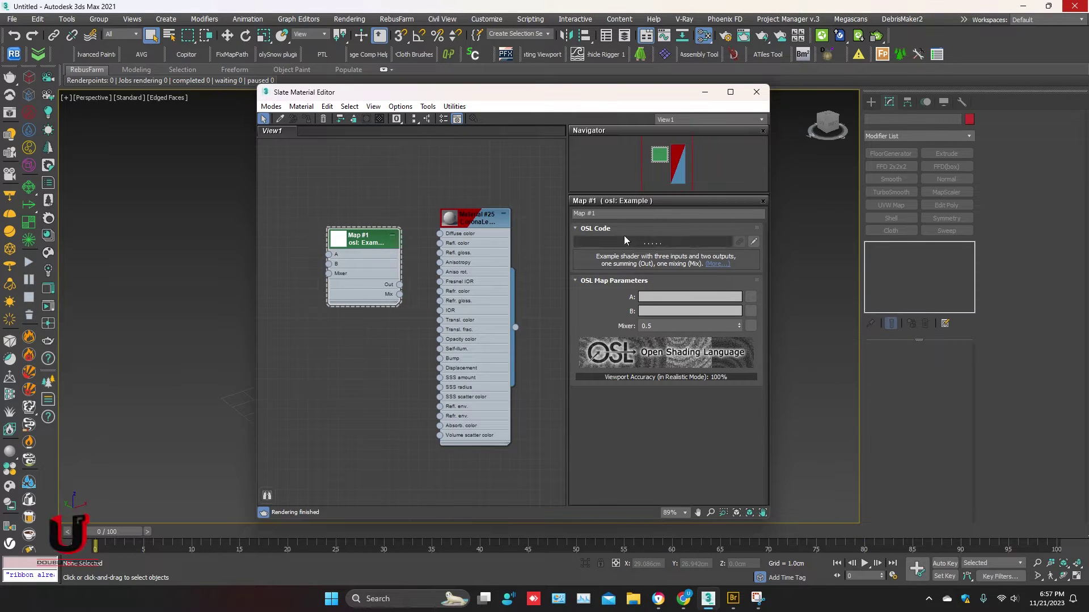
# Load jiWindowBox_Corona_v1_wP.osl into the OSL map from Bundle Pack 1's OSL_Shaders folder in Library 02, and dismiss the render message window
pyautogui.click(639, 241)
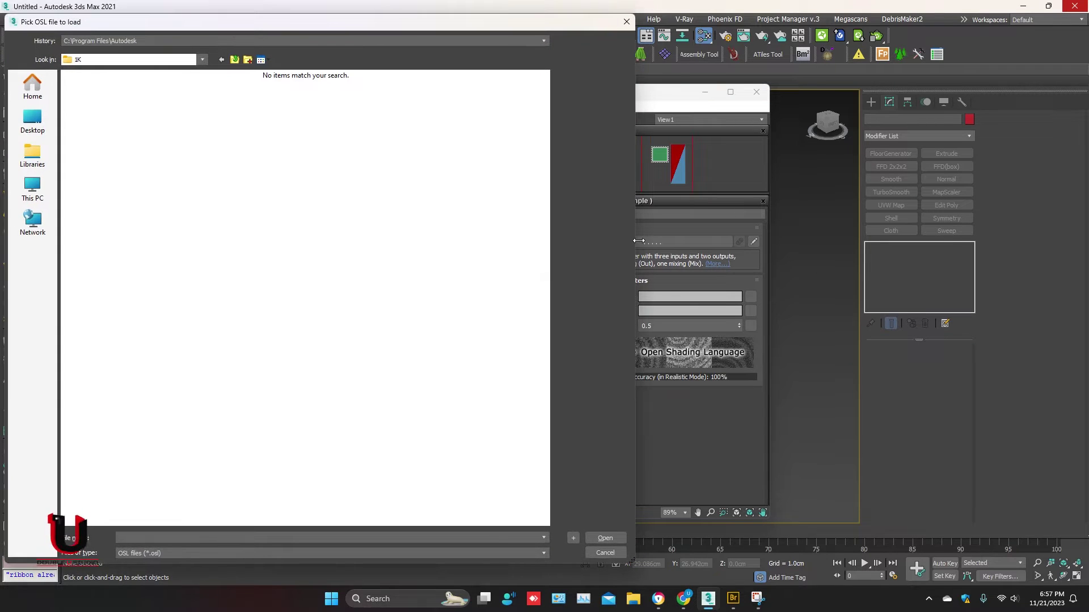
pyautogui.click(32, 120)
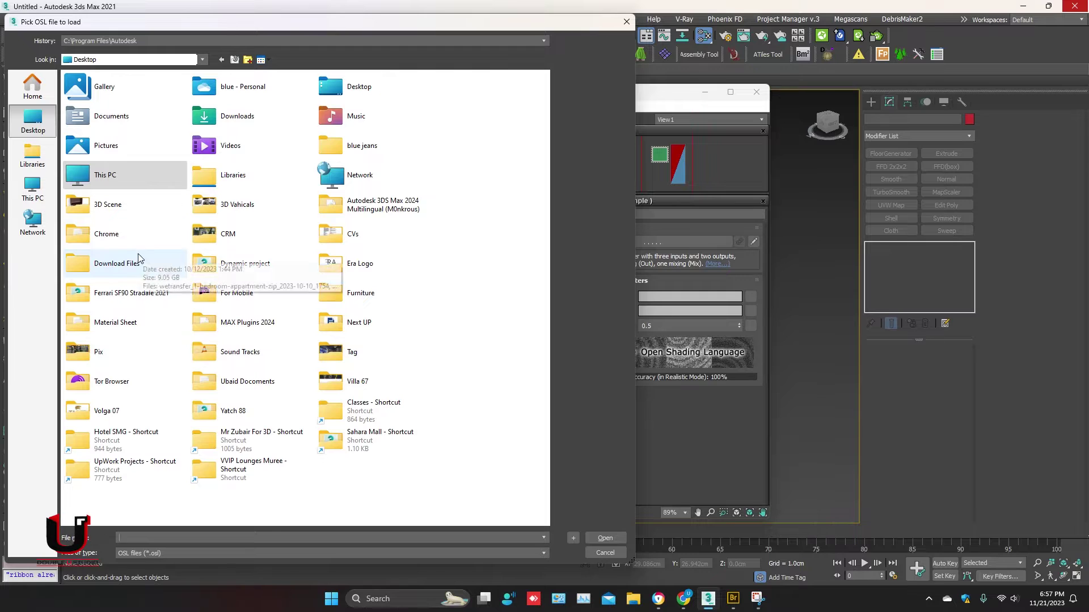
pyautogui.doubleClick(131, 181)
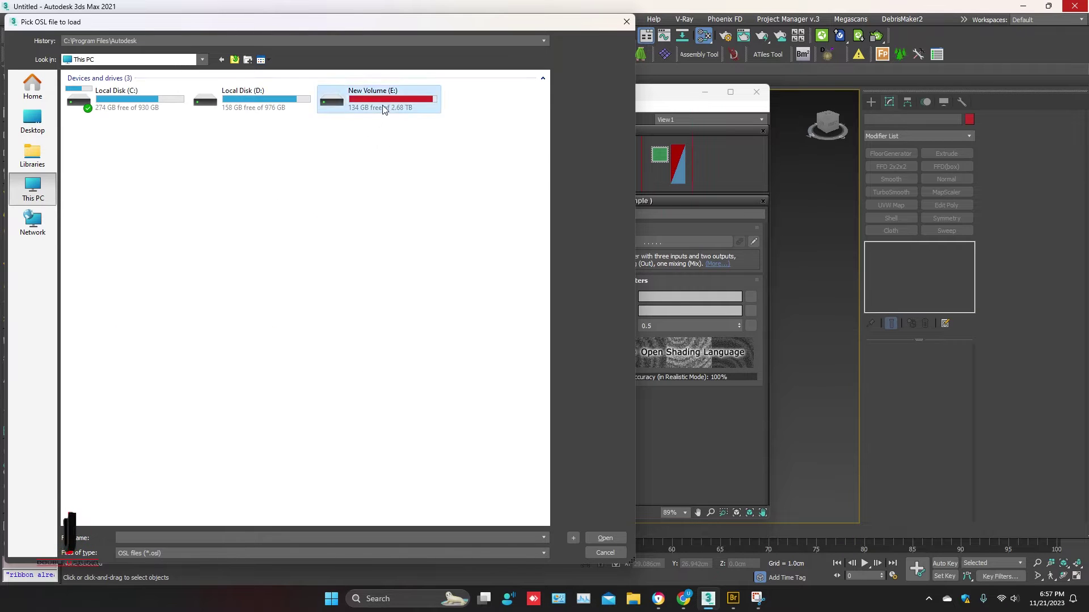
pyautogui.doubleClick(382, 109)
pyautogui.doubleClick(108, 197)
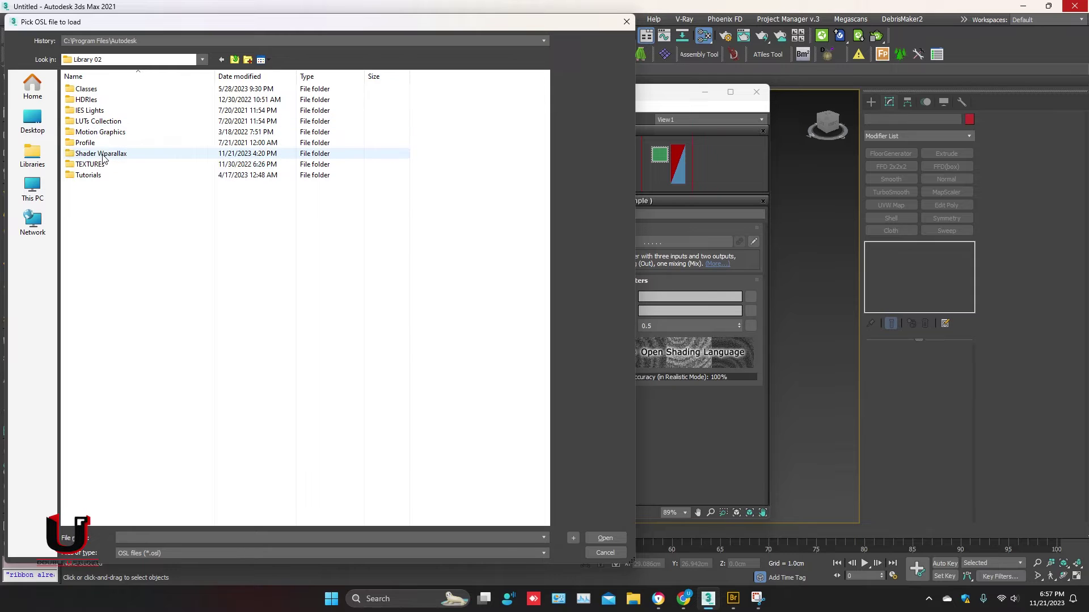
pyautogui.doubleClick(102, 154)
pyautogui.doubleClick(131, 148)
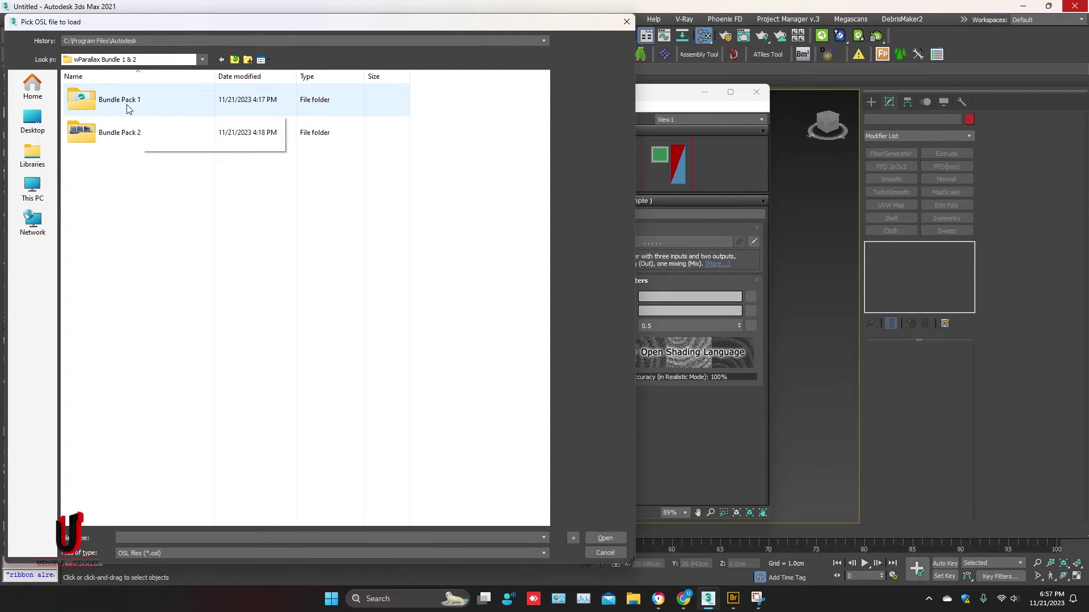
pyautogui.doubleClick(122, 100)
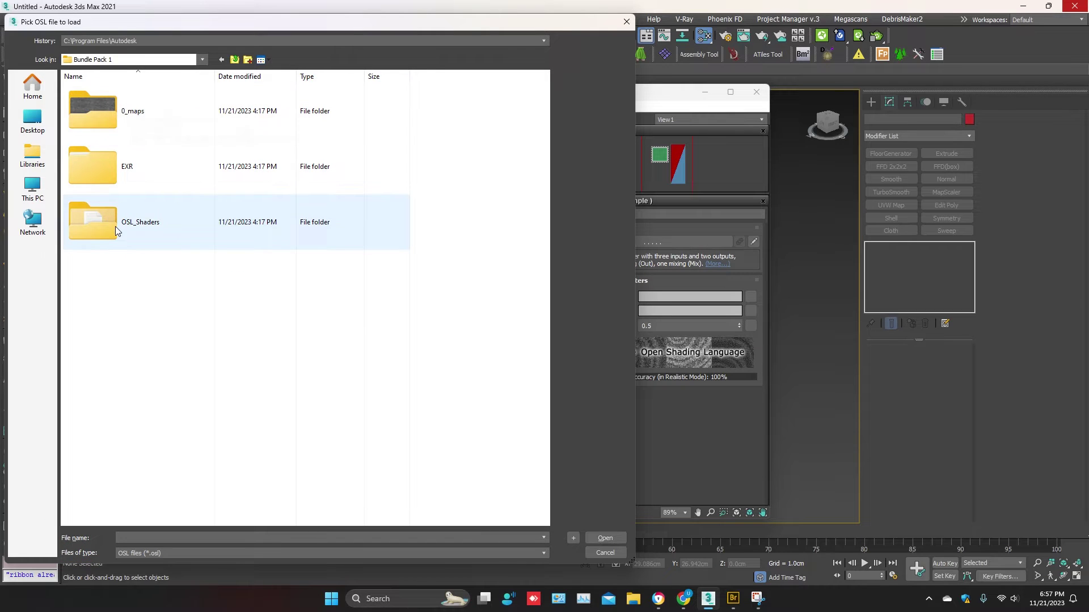
pyautogui.doubleClick(144, 231)
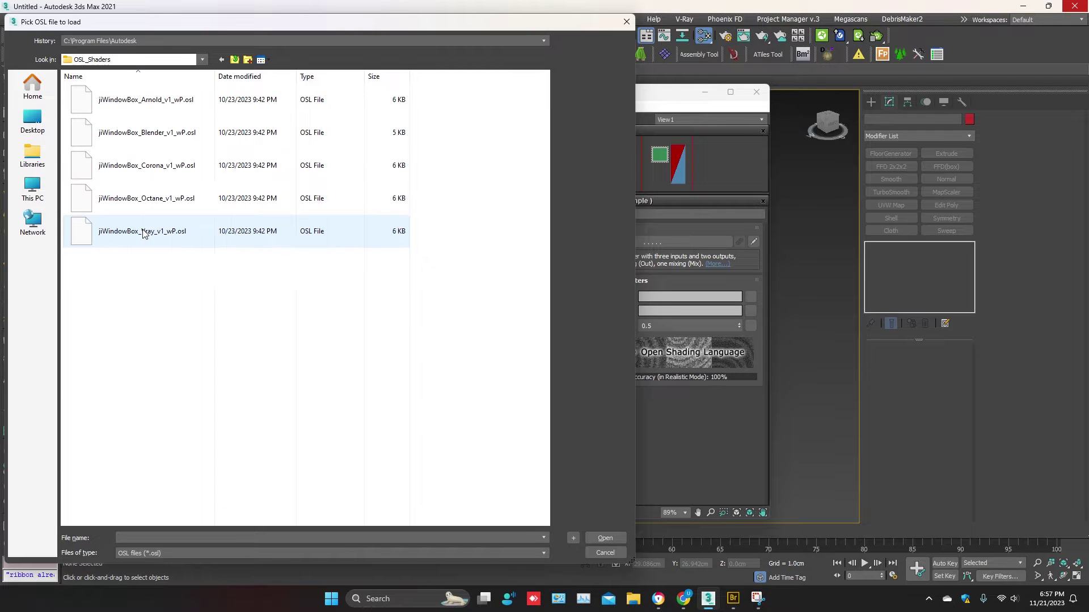
pyautogui.click(164, 170)
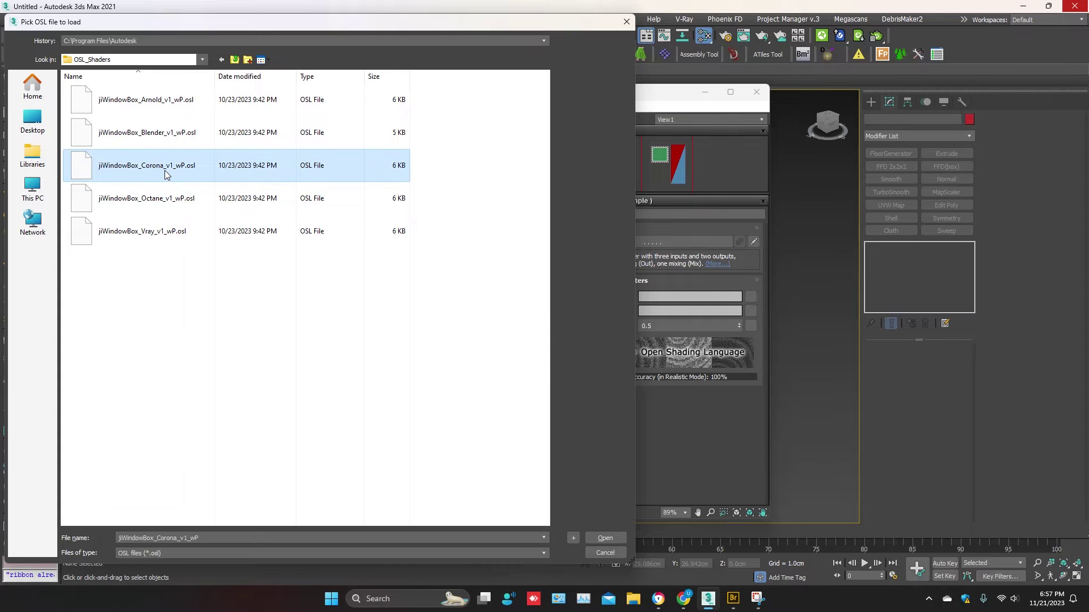
pyautogui.click(605, 538)
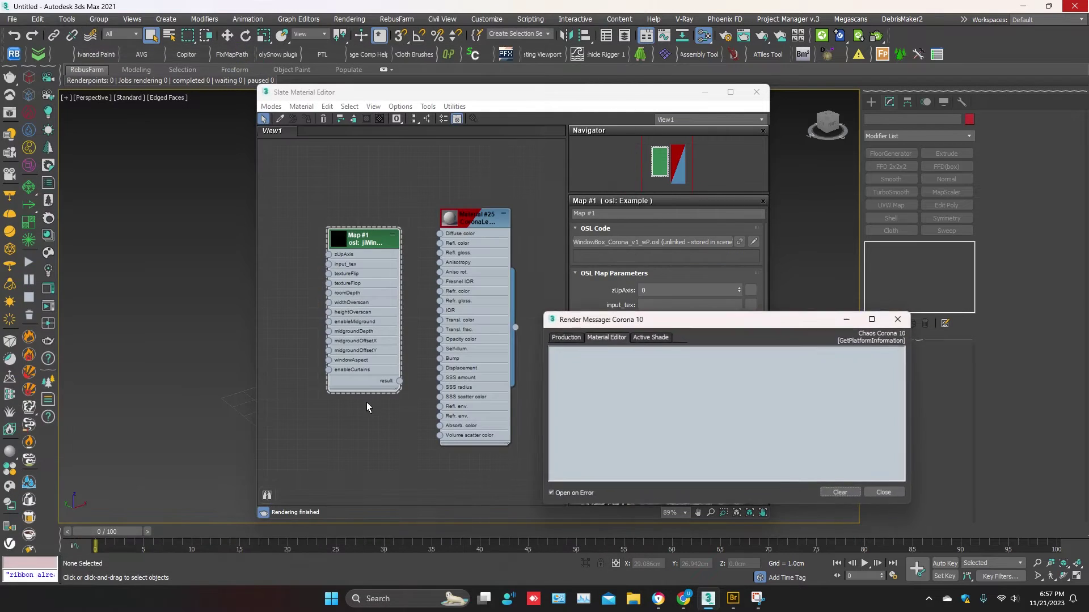
pyautogui.click(898, 318)
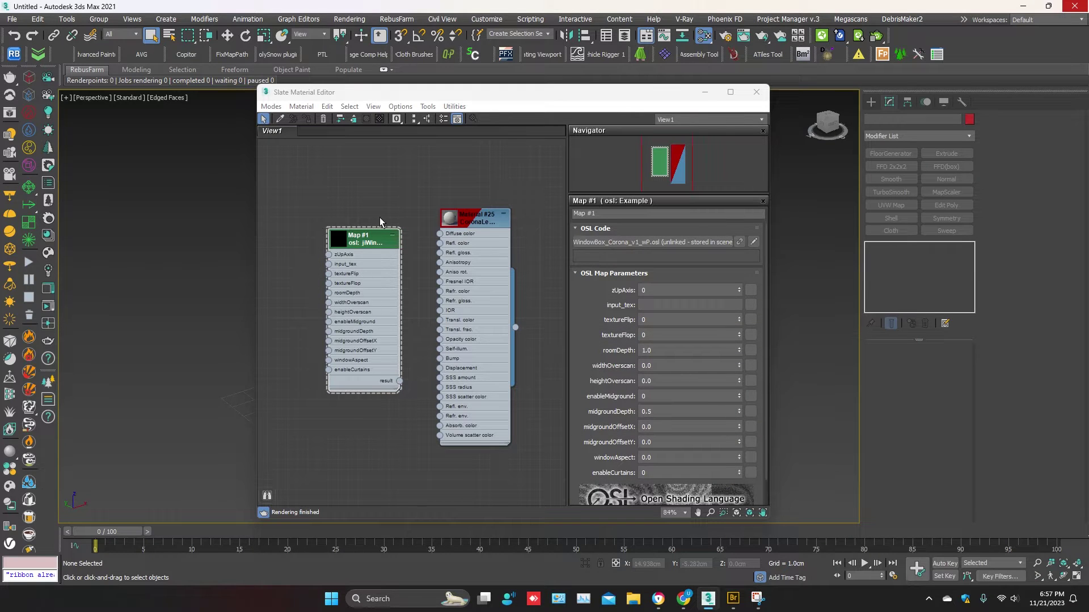
# Add an OSL File Name value map in the empty area beside the window box map
pyautogui.scroll(-2, 379, 217)
pyautogui.moveTo(300, 259); pyautogui.dragTo(399, 274, button='middle')
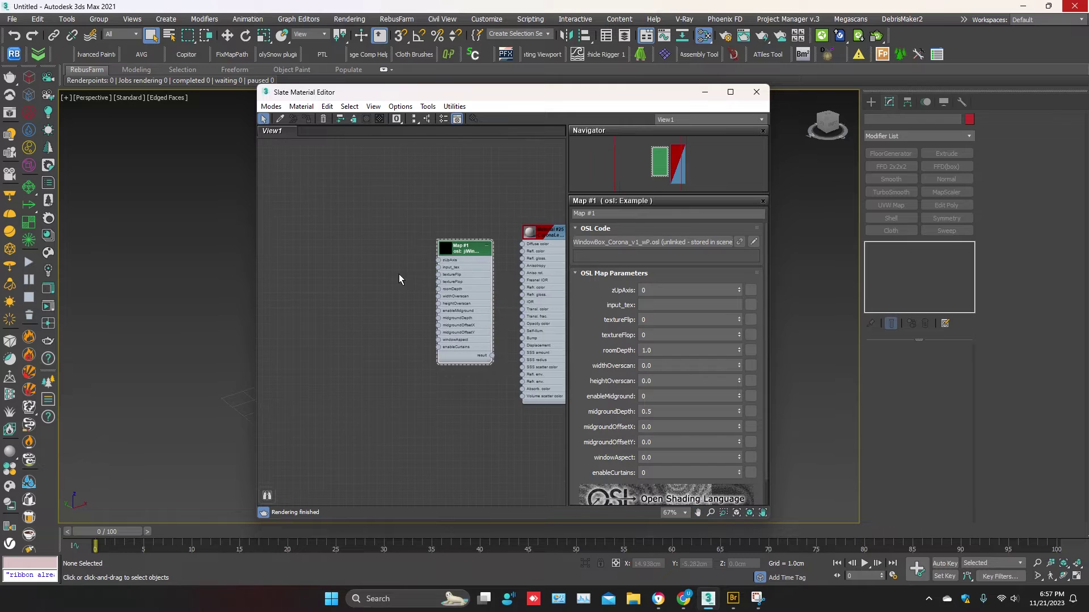
pyautogui.rightClick(373, 262)
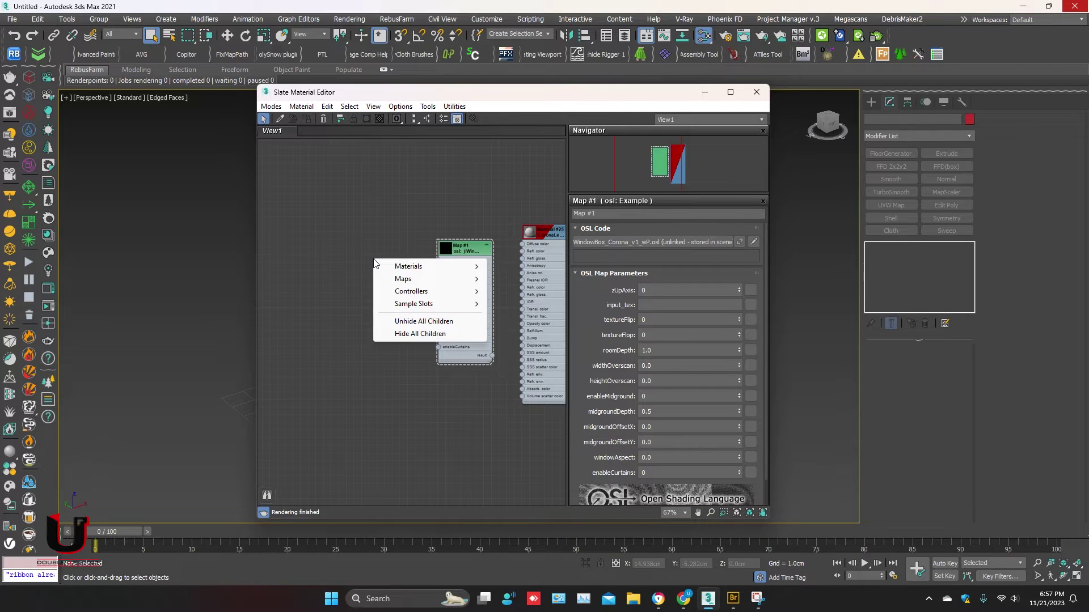
pyautogui.moveTo(396, 280)
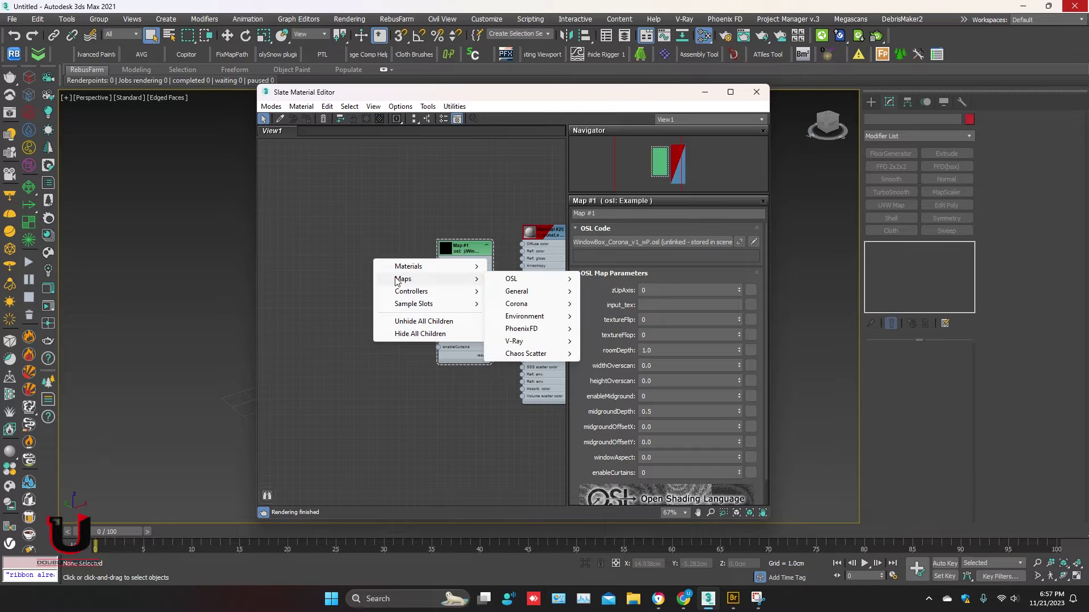
pyautogui.moveTo(509, 286)
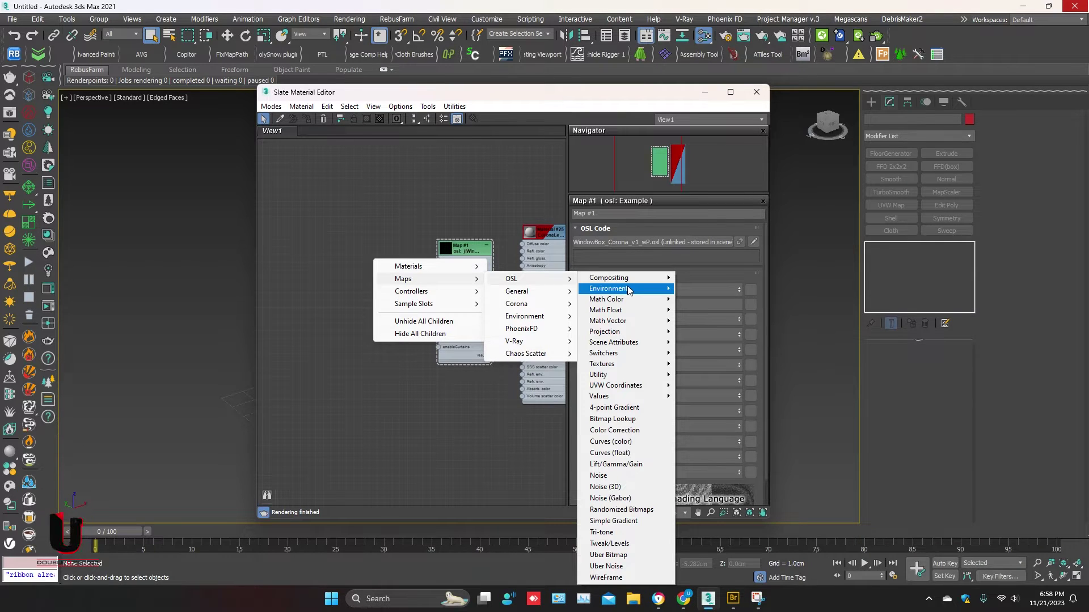
pyautogui.moveTo(622, 399)
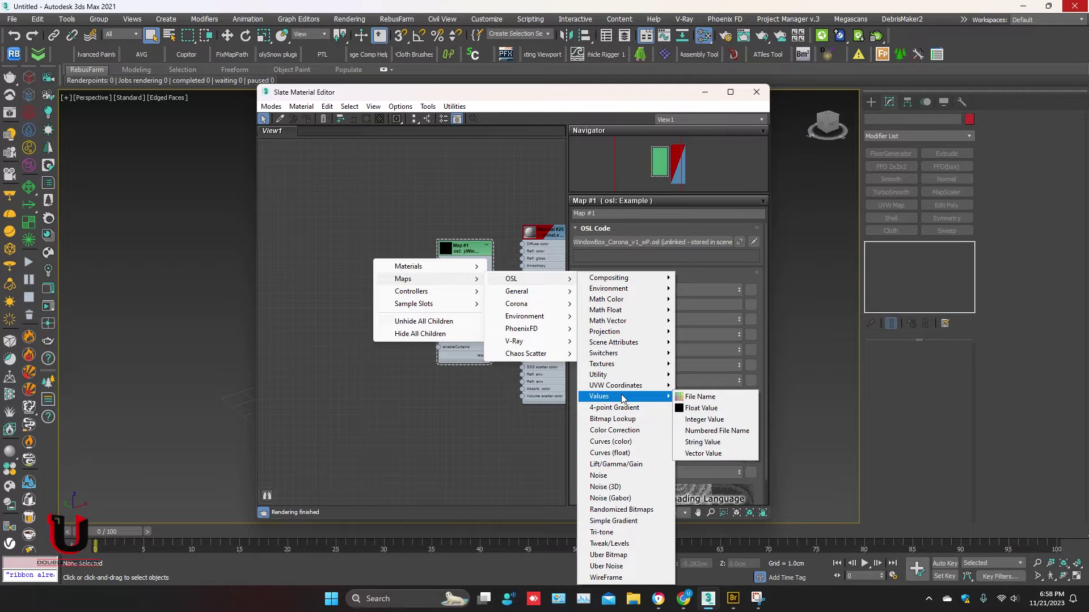
pyautogui.click(697, 397)
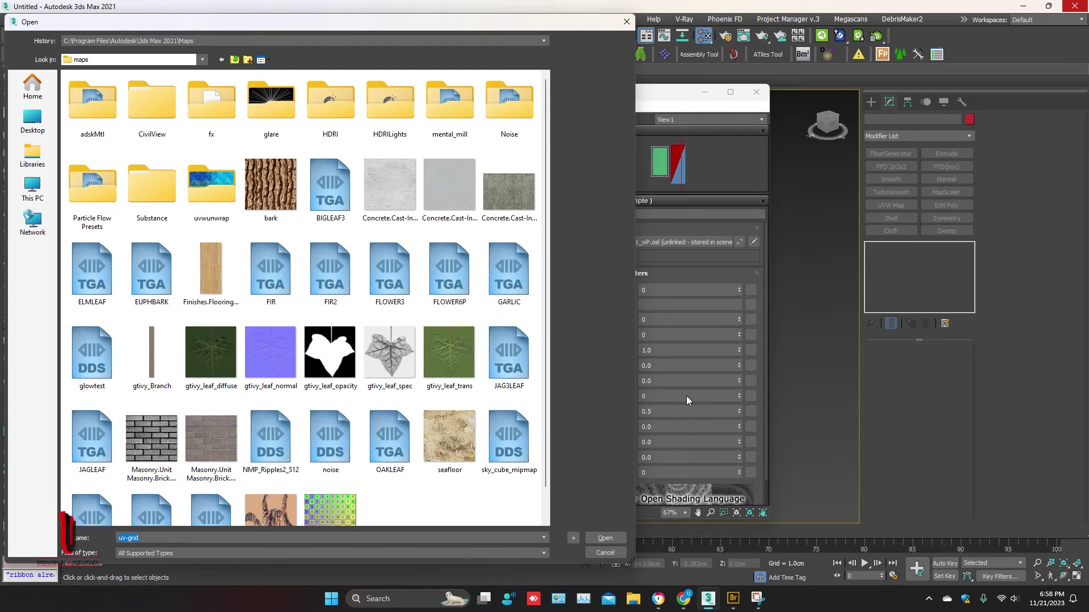
# Choose wP_Retail_v1_R03_L_night_1k.exr from Bundle Pack 1's EXR, RETAIL, 1K folder in Library 02 as the File Name map's image
pyautogui.click(33, 187)
pyautogui.doubleClick(363, 99)
pyautogui.doubleClick(102, 203)
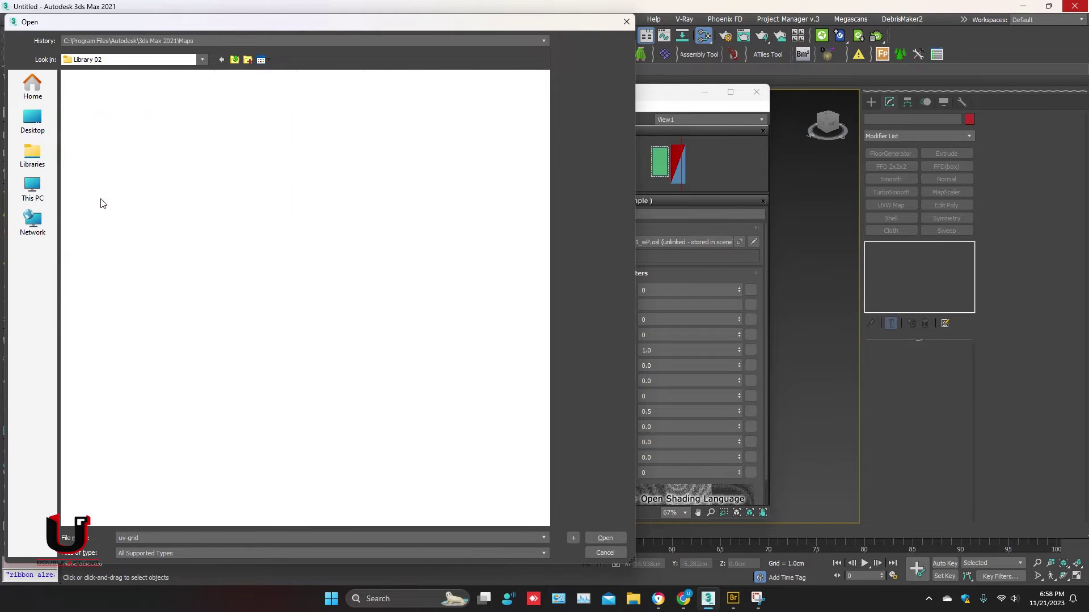
pyautogui.doubleClick(113, 150)
pyautogui.doubleClick(143, 145)
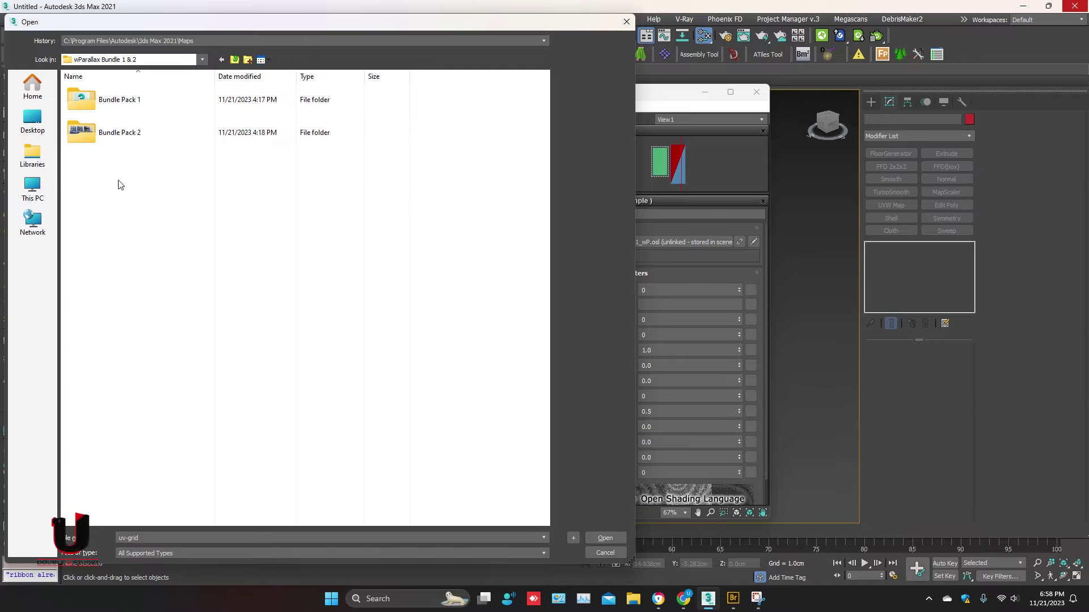
pyautogui.doubleClick(143, 100)
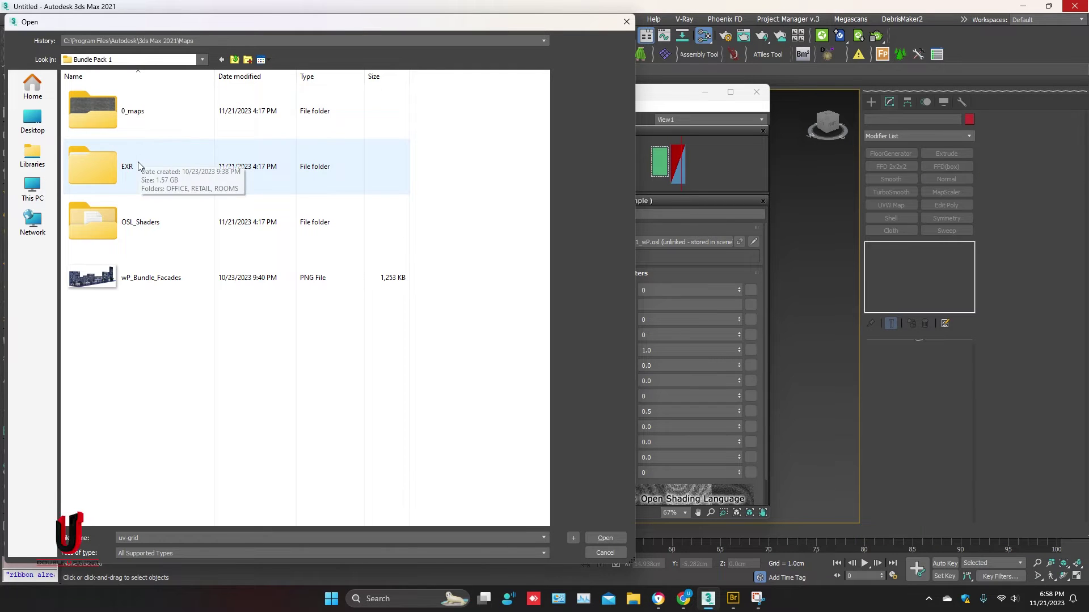
pyautogui.click(110, 191)
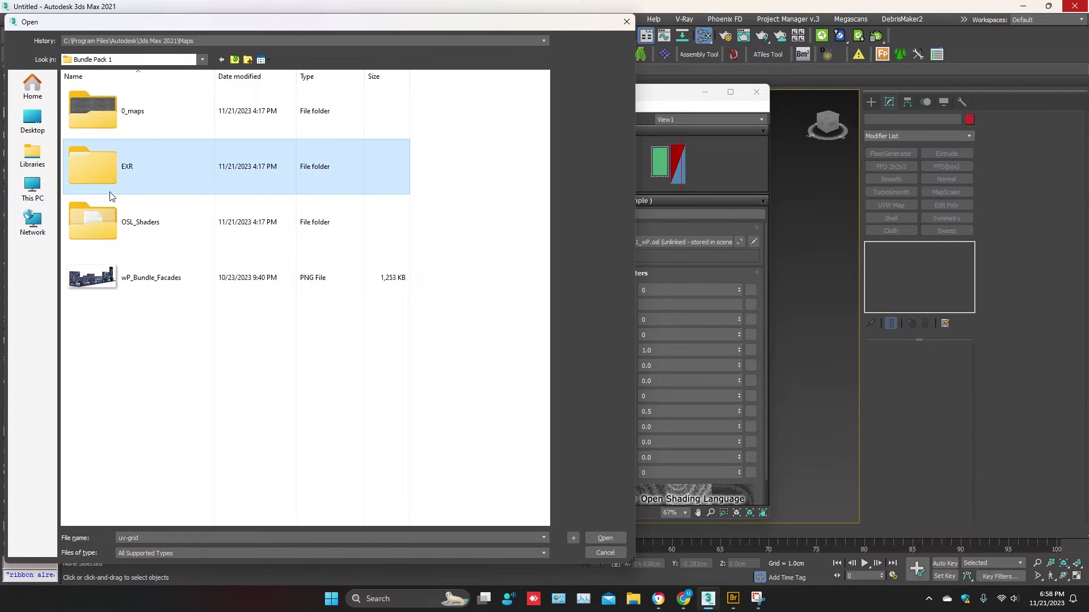
pyautogui.doubleClick(110, 177)
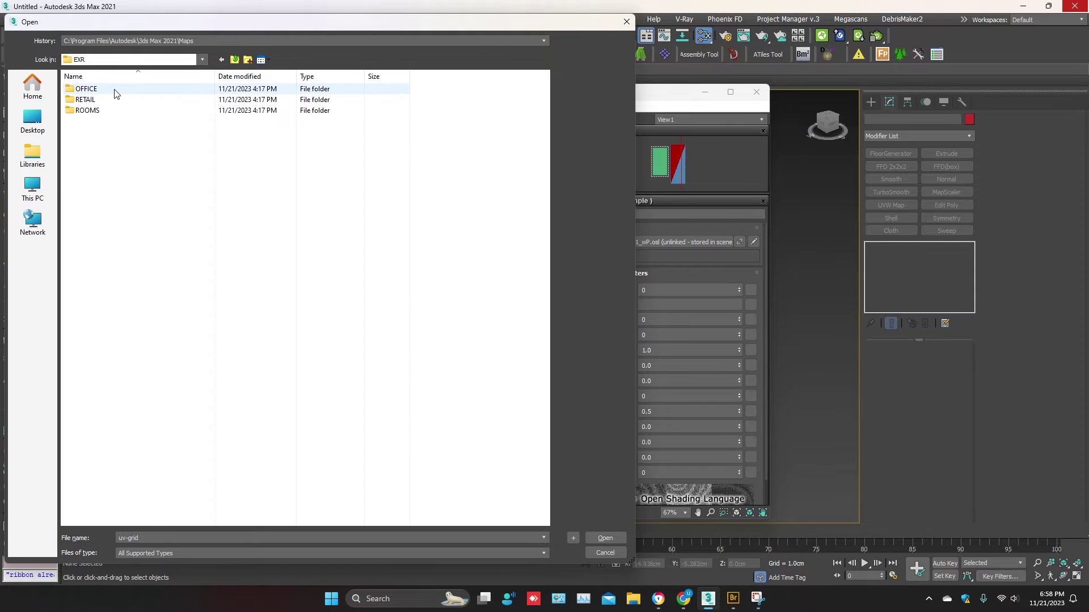
pyautogui.doubleClick(85, 99)
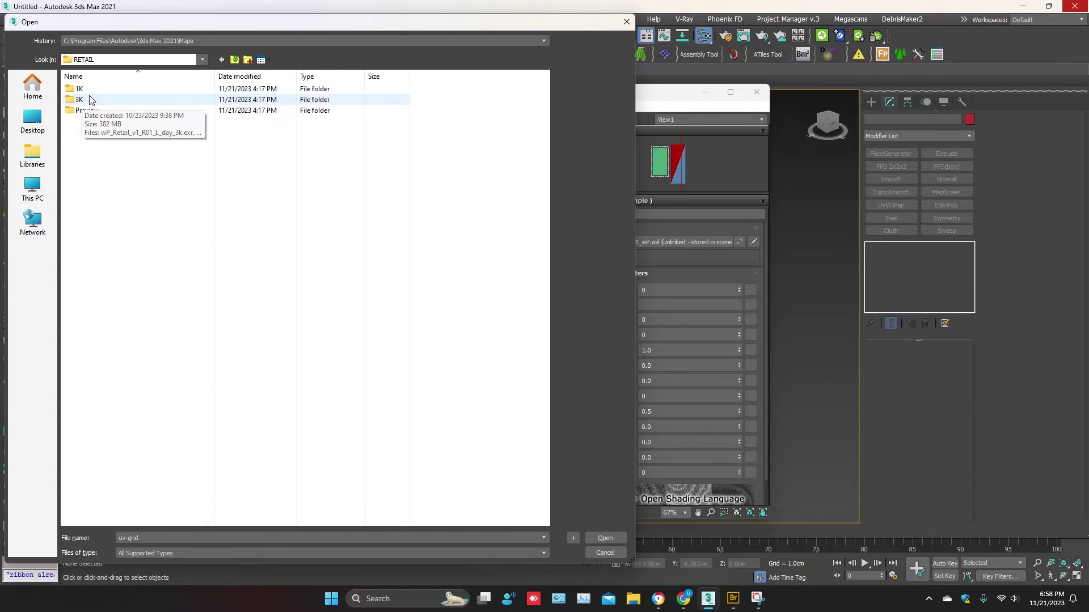
pyautogui.click(92, 92)
pyautogui.doubleClick(98, 96)
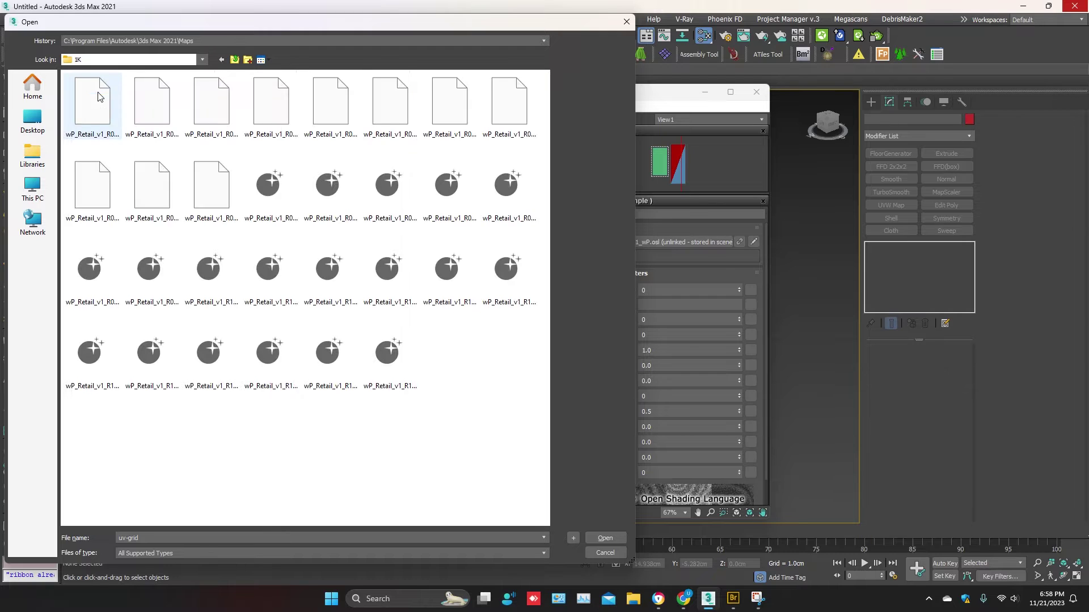
pyautogui.click(389, 111)
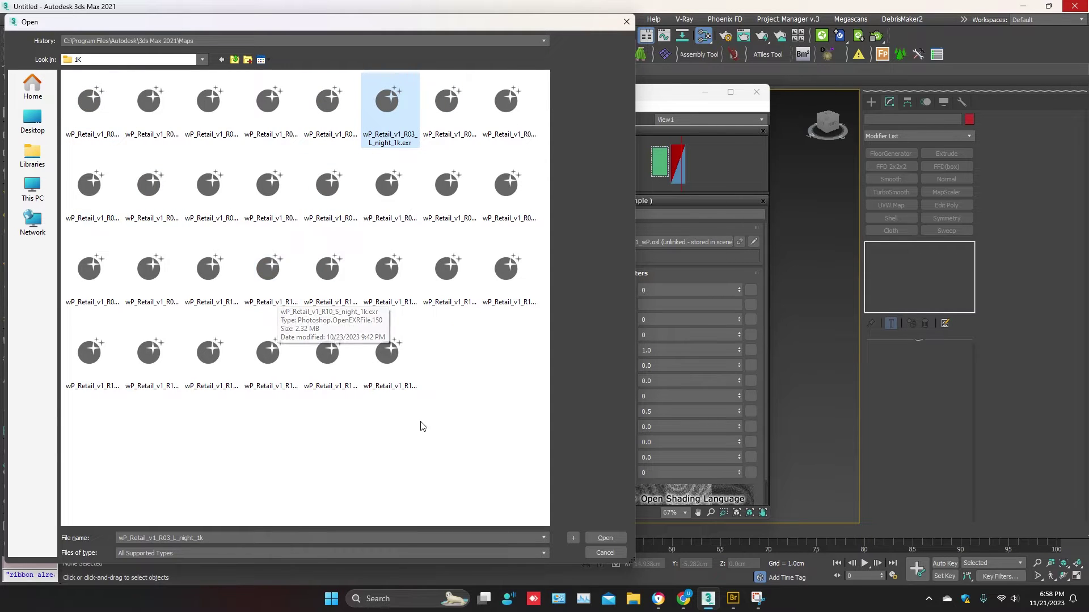
pyautogui.click(603, 539)
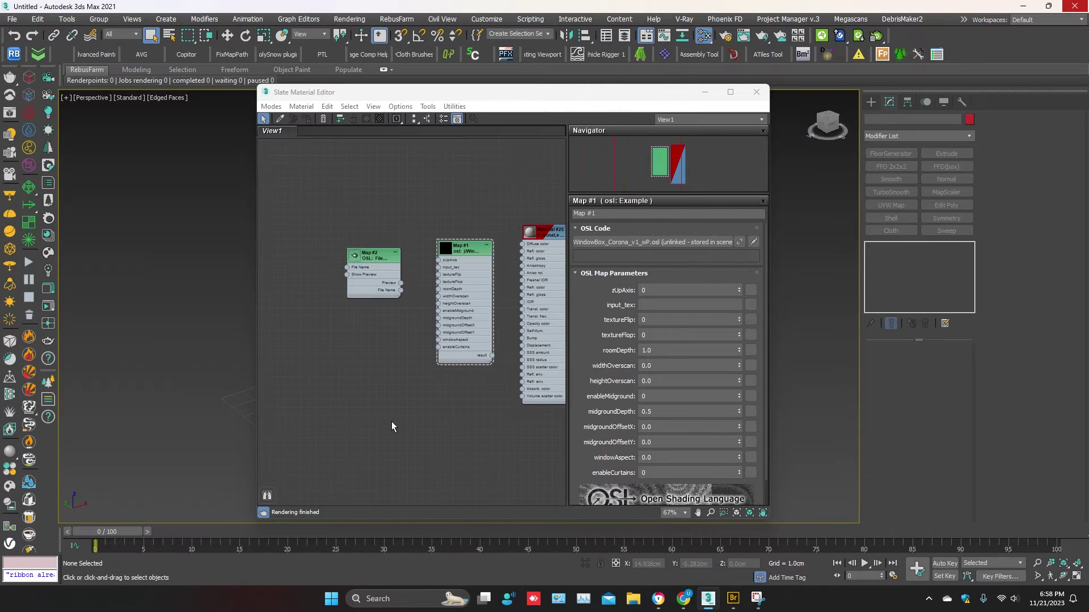
# Connect the File Name output to the window box map's input_tex, and that map's result to the Corona material's Self-illum. input
pyautogui.scroll(6, 438, 278)
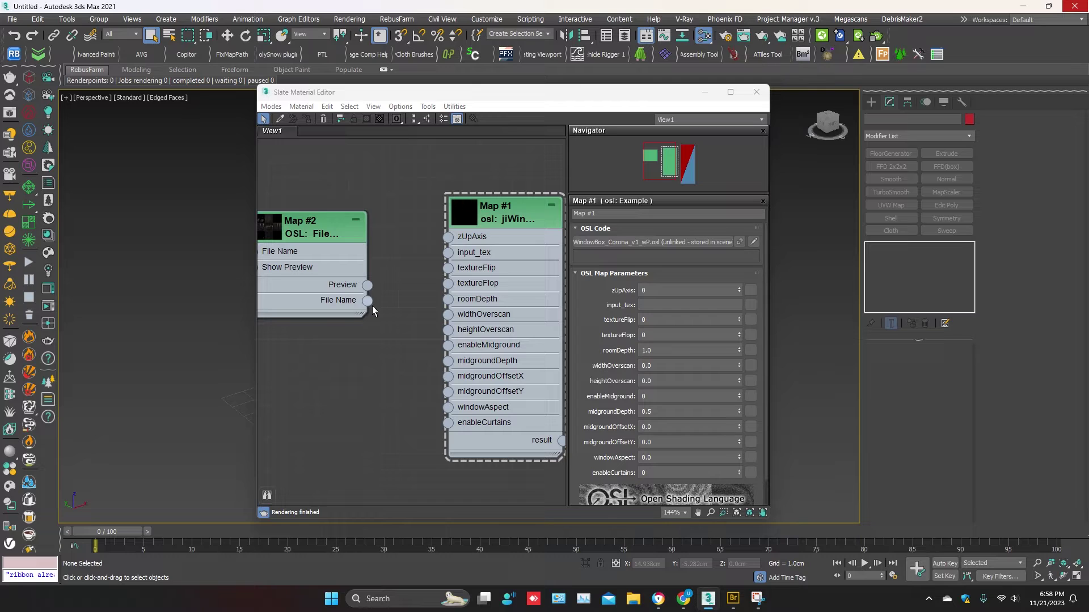
pyautogui.moveTo(366, 301); pyautogui.dragTo(447, 253)
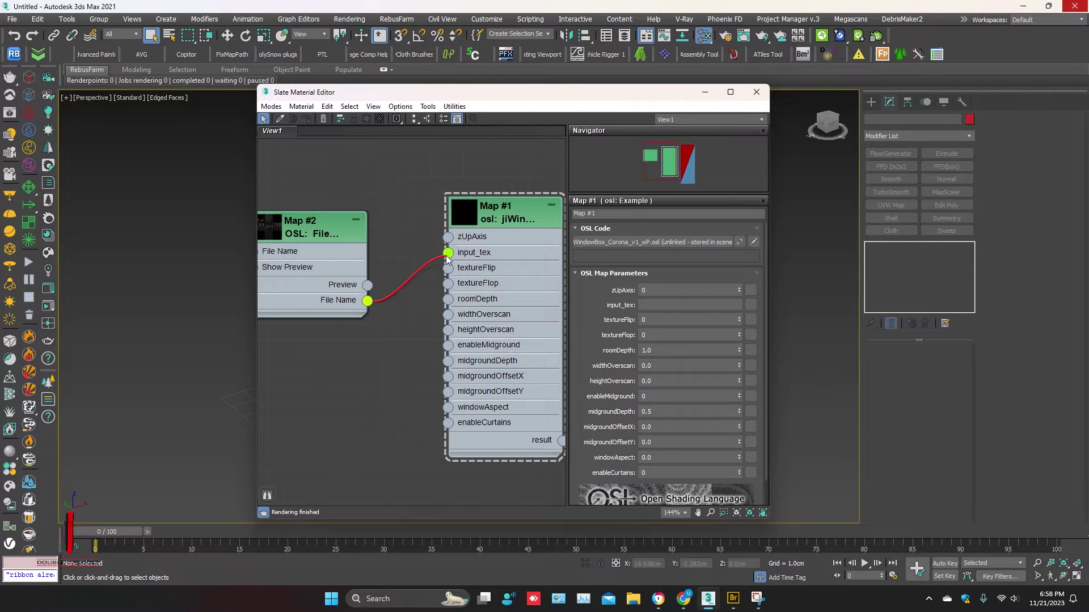
pyautogui.scroll(-5, 389, 261)
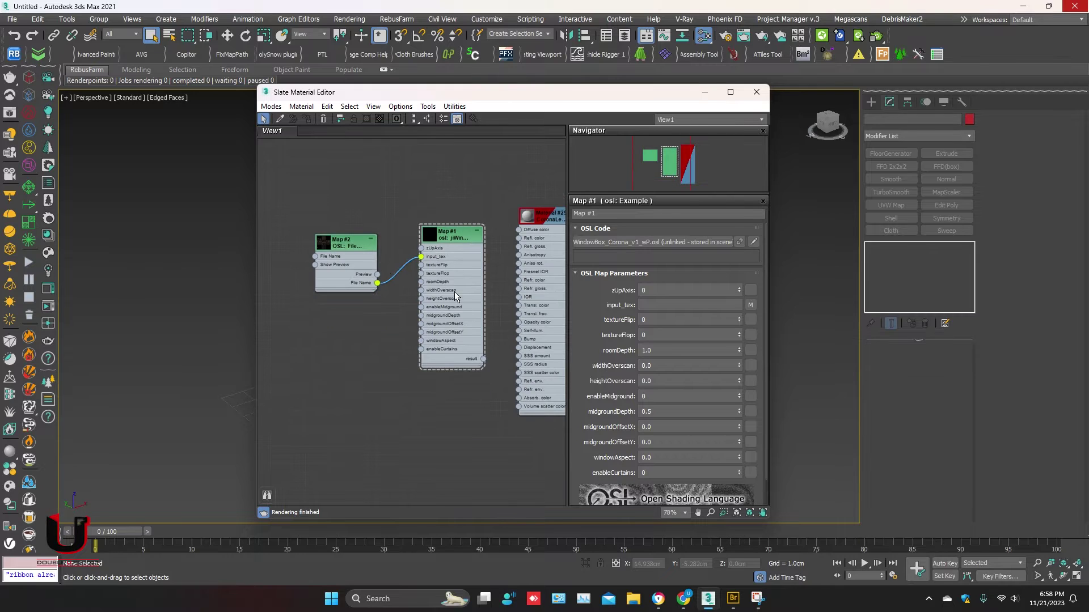
pyautogui.scroll(4, 454, 292)
pyautogui.moveTo(497, 284); pyautogui.dragTo(390, 255, button='middle')
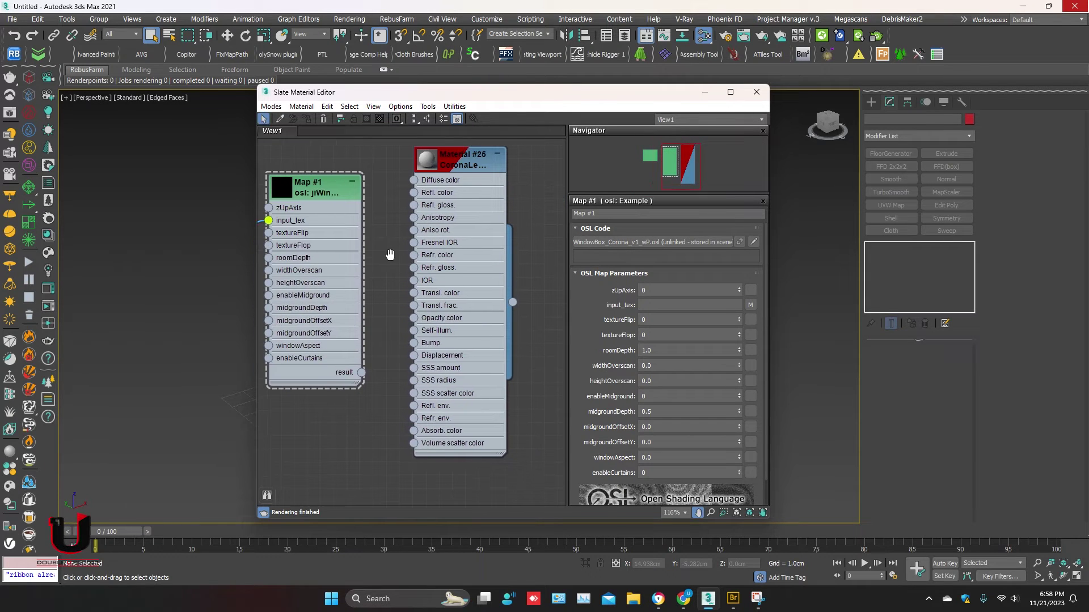
pyautogui.moveTo(362, 374); pyautogui.dragTo(419, 332)
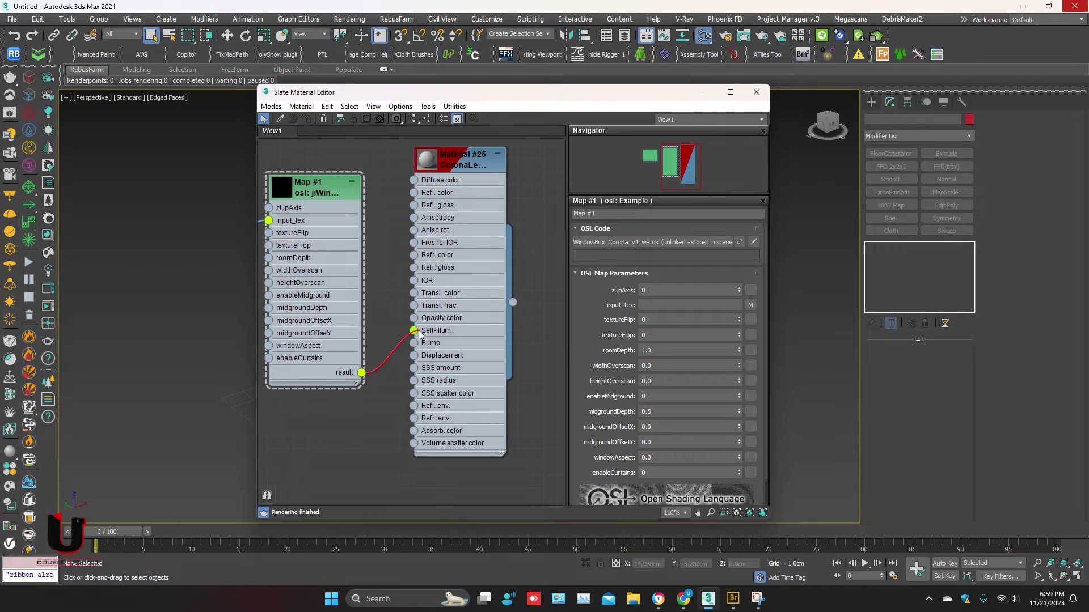
# Set the Corona material's diffuse colour to black (RGB 0, 0, 0) and its diffuse level to 0
pyautogui.scroll(-2, 406, 323)
pyautogui.moveTo(392, 311); pyautogui.dragTo(444, 344, button='middle')
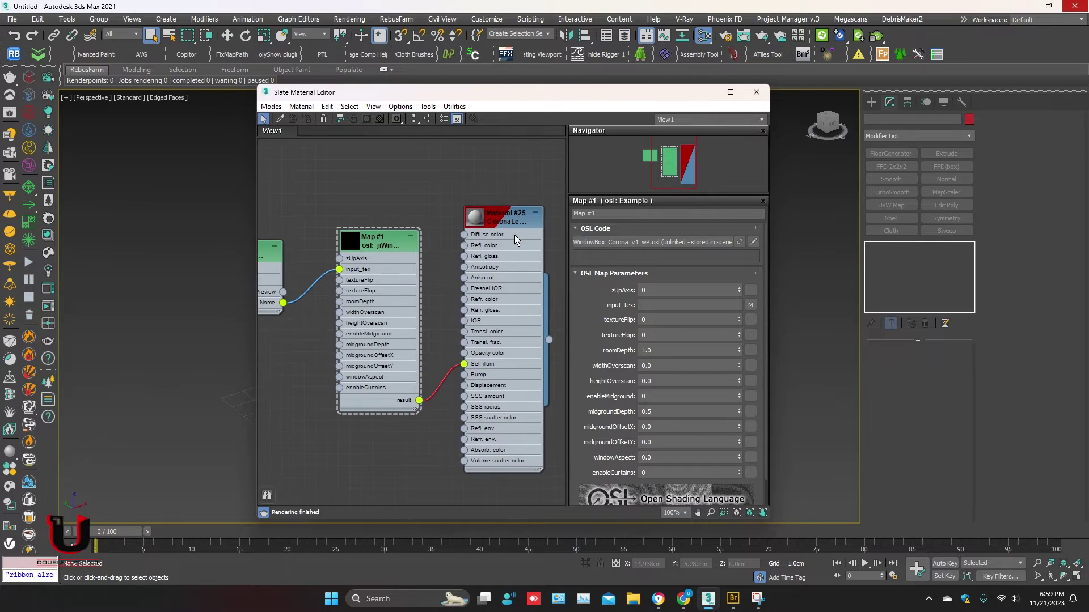
pyautogui.doubleClick(506, 223)
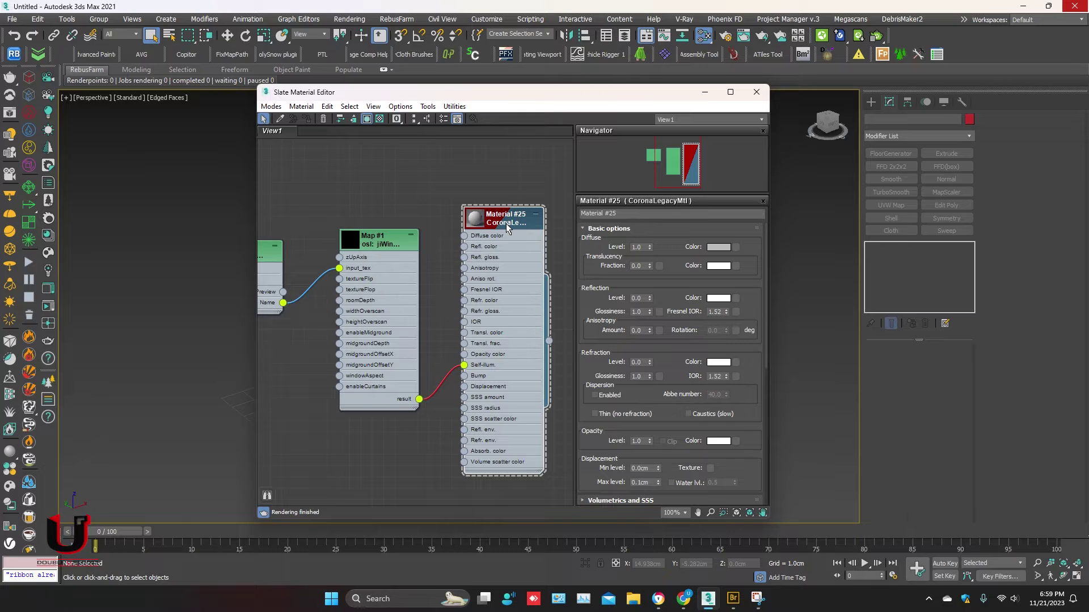
pyautogui.click(720, 250)
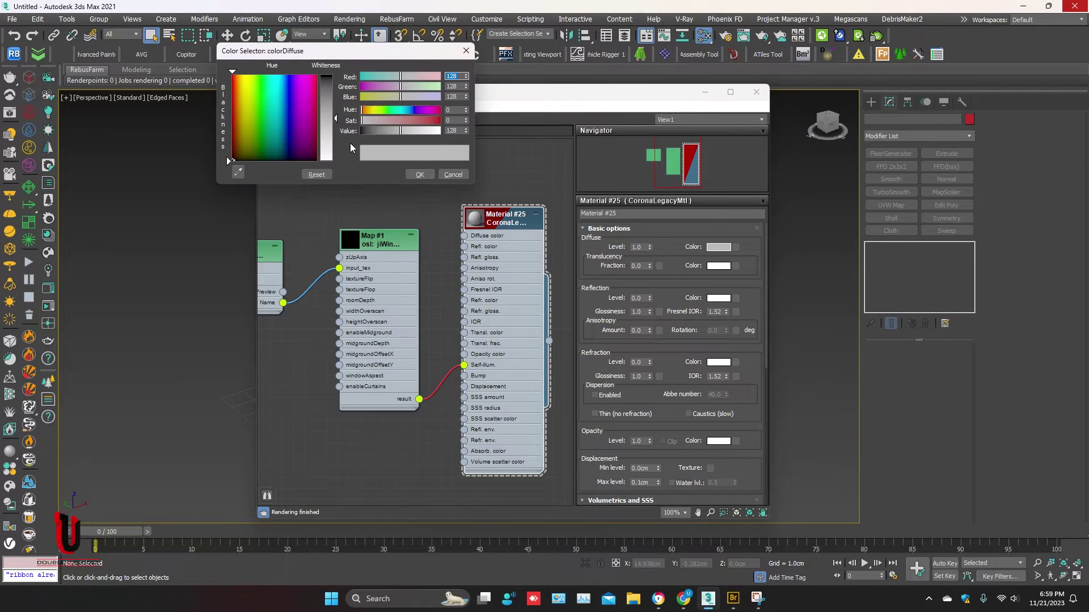
pyautogui.moveTo(369, 132); pyautogui.dragTo(362, 131)
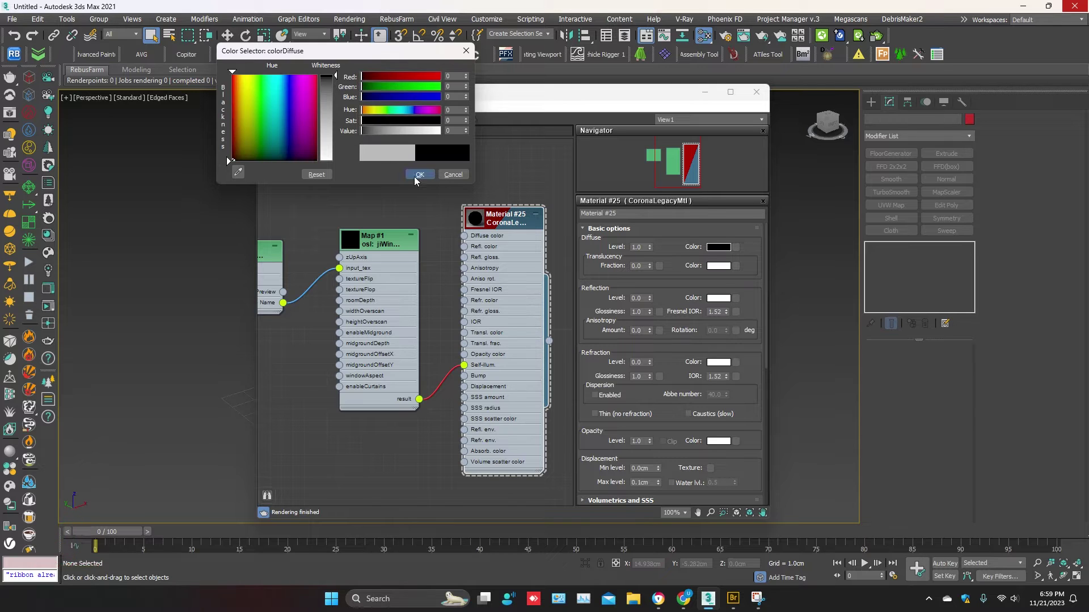
pyautogui.click(416, 175)
pyautogui.moveTo(643, 251); pyautogui.dragTo(628, 250)
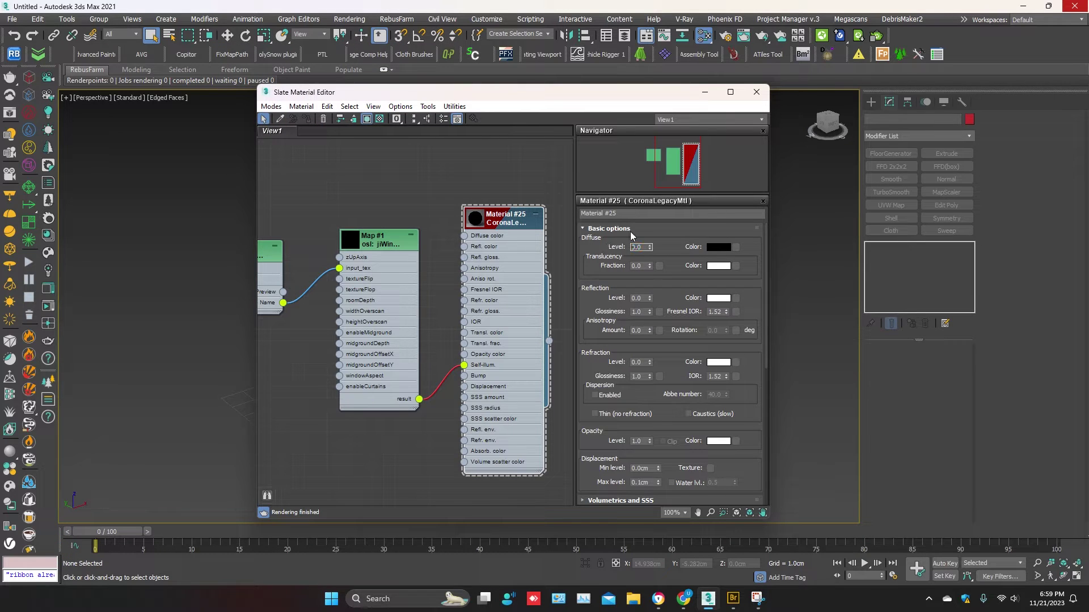
# Set the Corona material's self-illumination multiplier to 3.0 in its advanced options
pyautogui.click(629, 230)
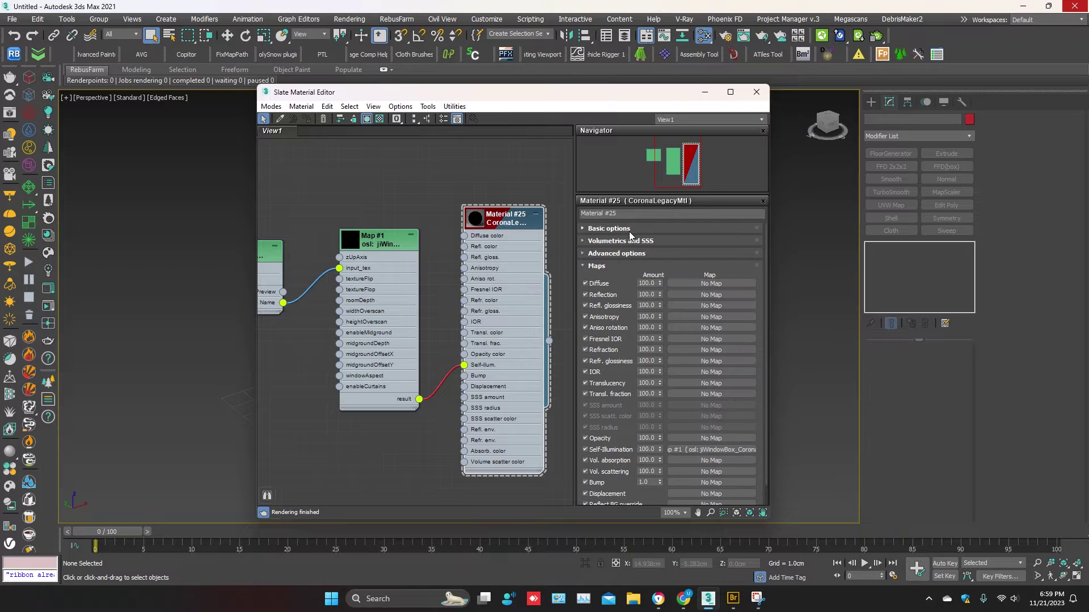
pyautogui.click(601, 267)
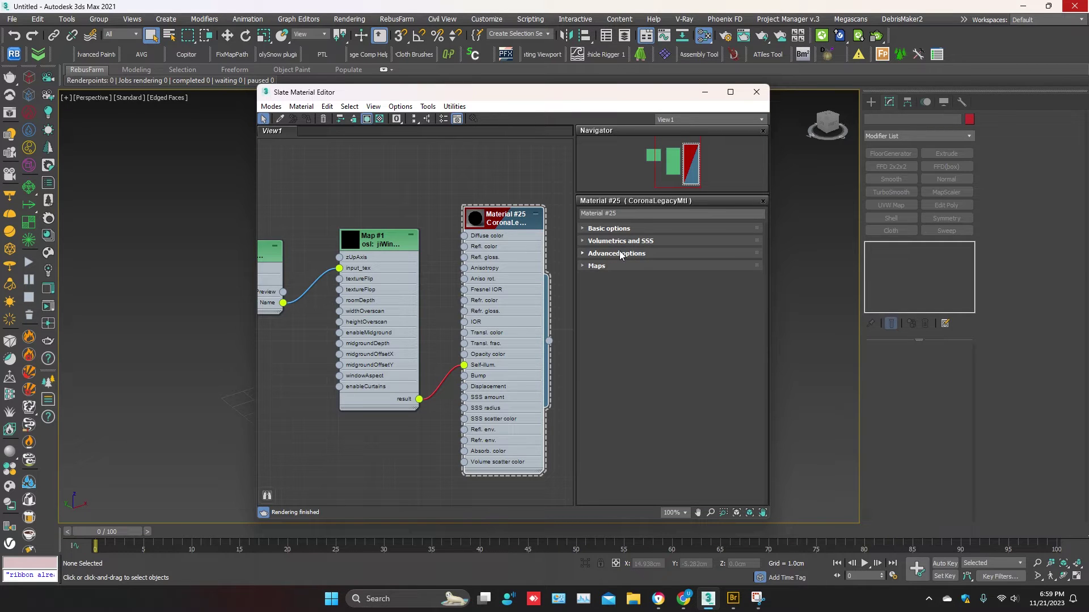
pyautogui.click(620, 255)
pyautogui.moveTo(651, 275); pyautogui.dragTo(608, 278)
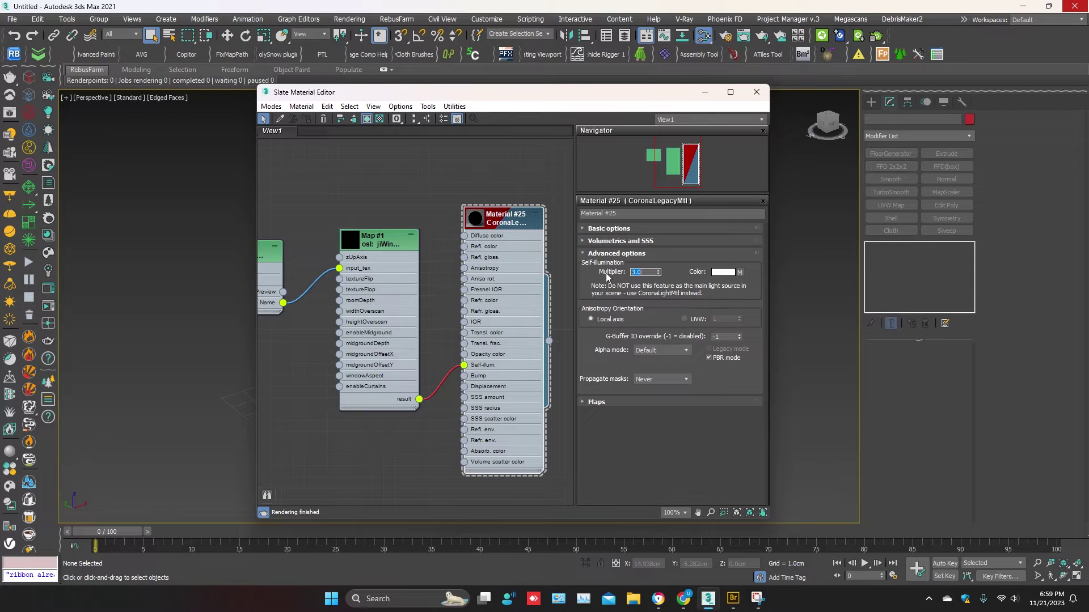
pyautogui.click(560, 257)
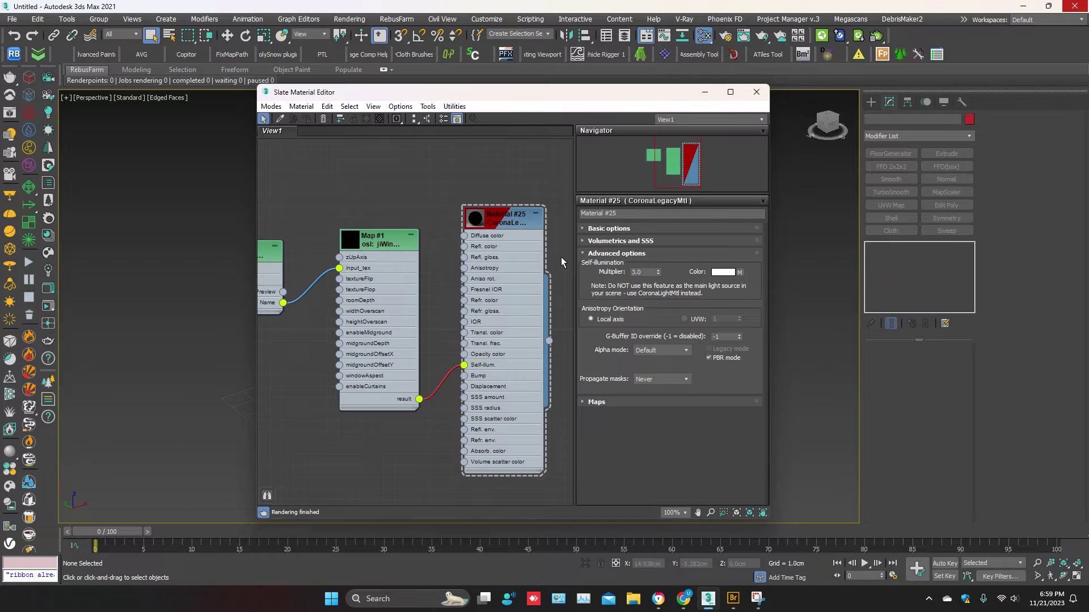
# Set windowAspect to 1 on the jiWindowBox_Corona OSL map
pyautogui.doubleClick(379, 243)
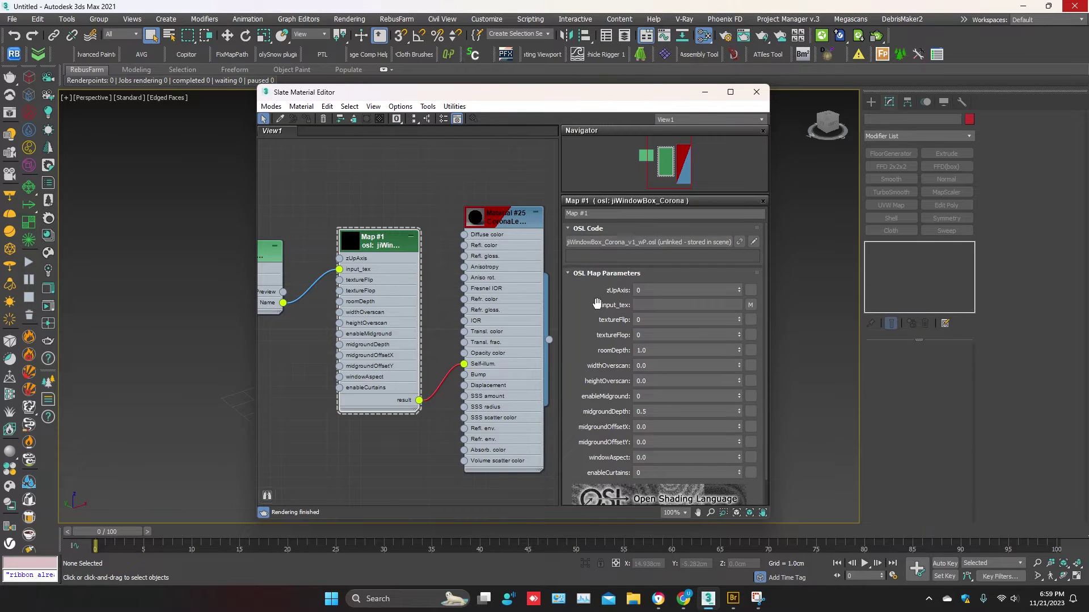
pyautogui.scroll(-2, 597, 303)
pyautogui.scroll(-1, 597, 303)
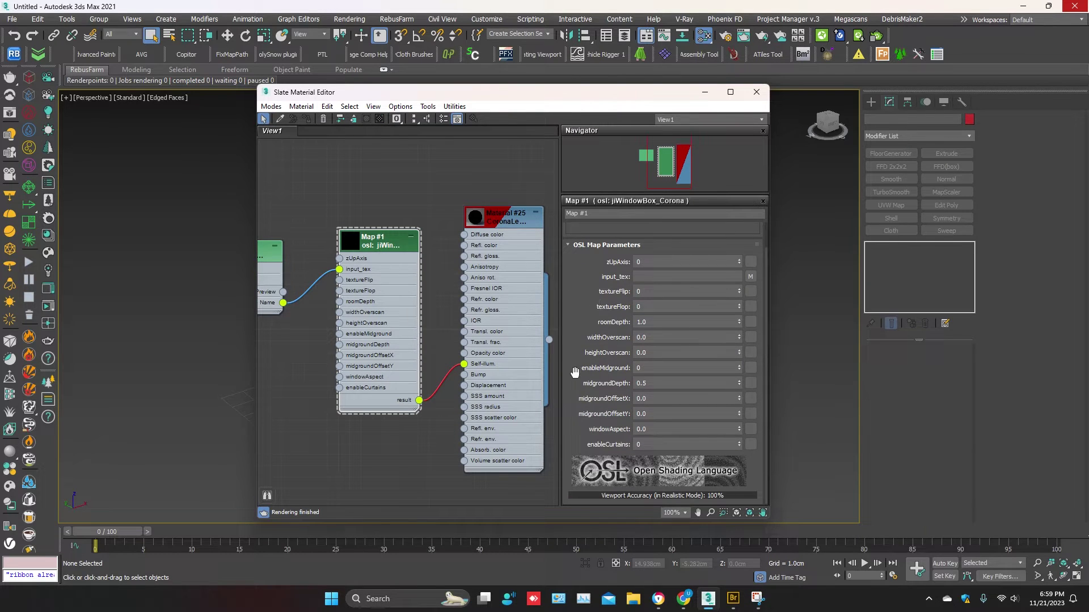
pyautogui.click(656, 429)
pyautogui.write('1')
pyautogui.press('Return')
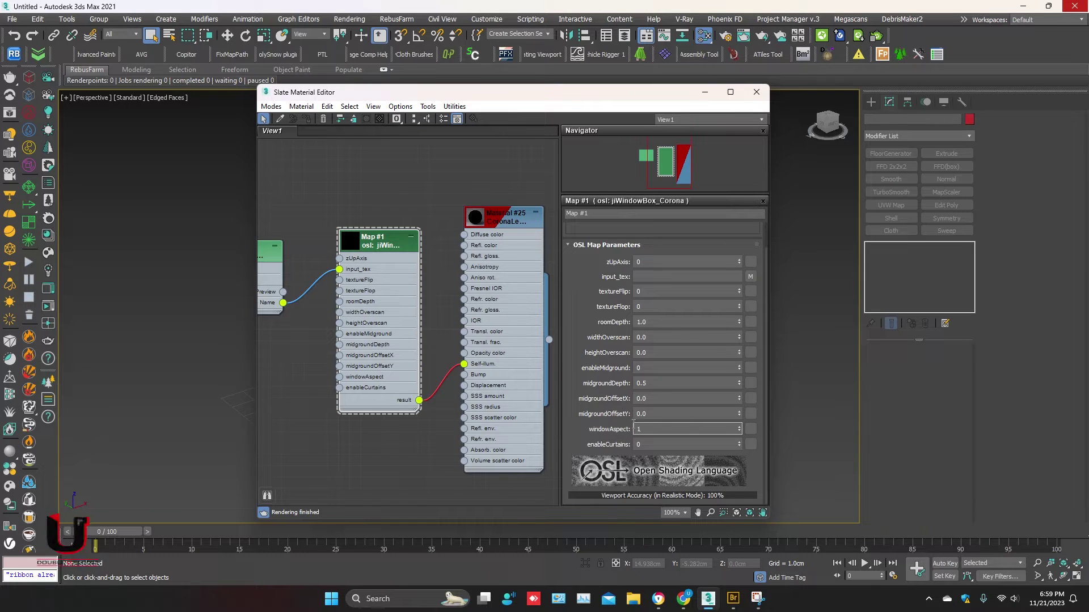
pyautogui.click(574, 399)
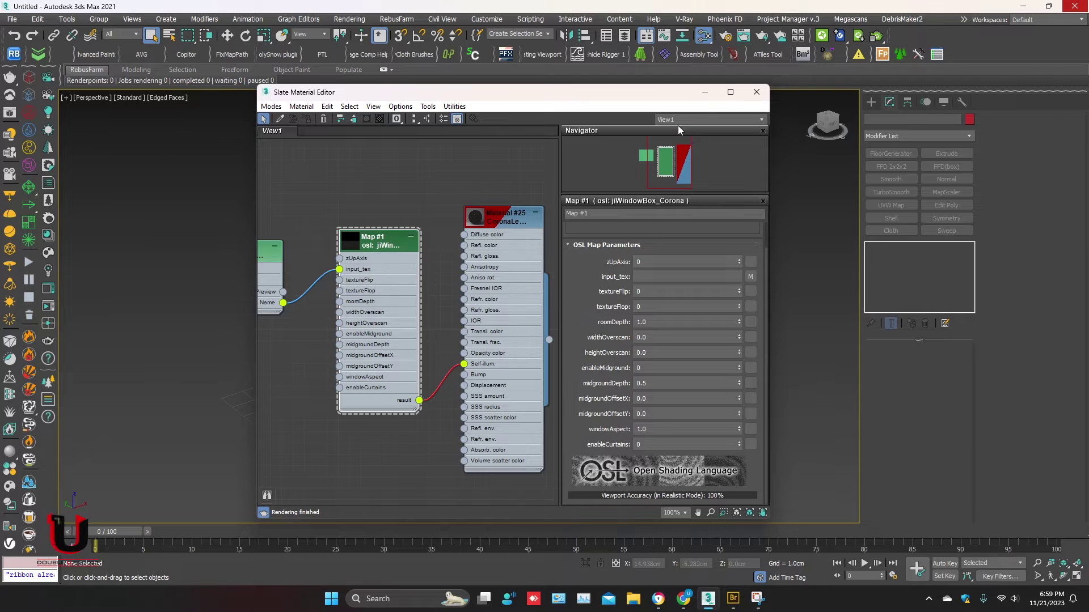
# Show the window frame in the front view and create a vertex-snapped plane of about 11.3 × 22.2 cm filling its lowest opening
pyautogui.click(705, 92)
pyautogui.rightClick(524, 321)
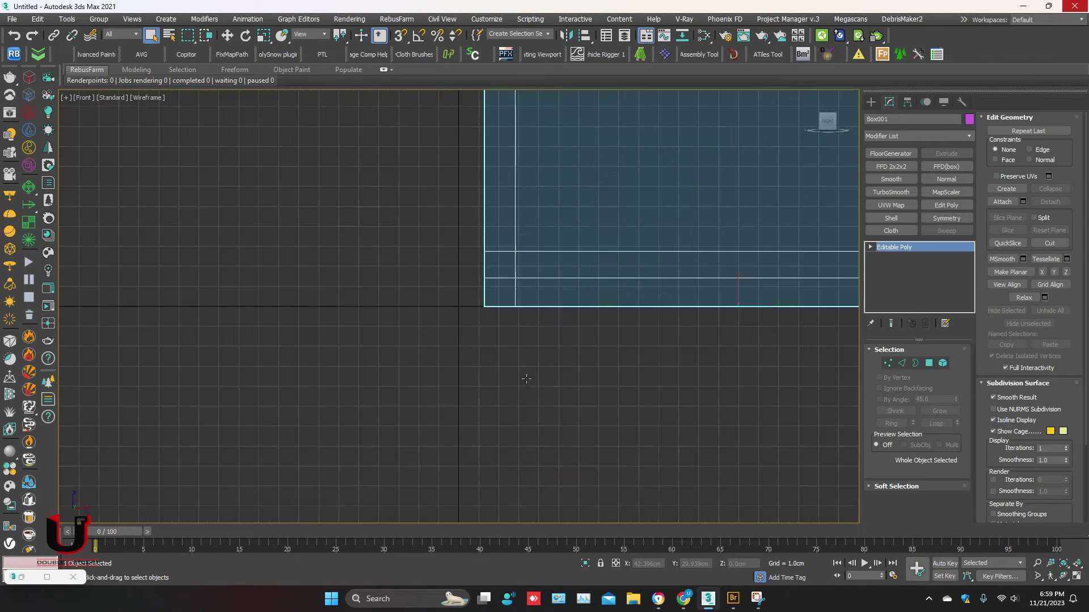
pyautogui.press('z')
pyautogui.click(871, 102)
pyautogui.click(939, 217)
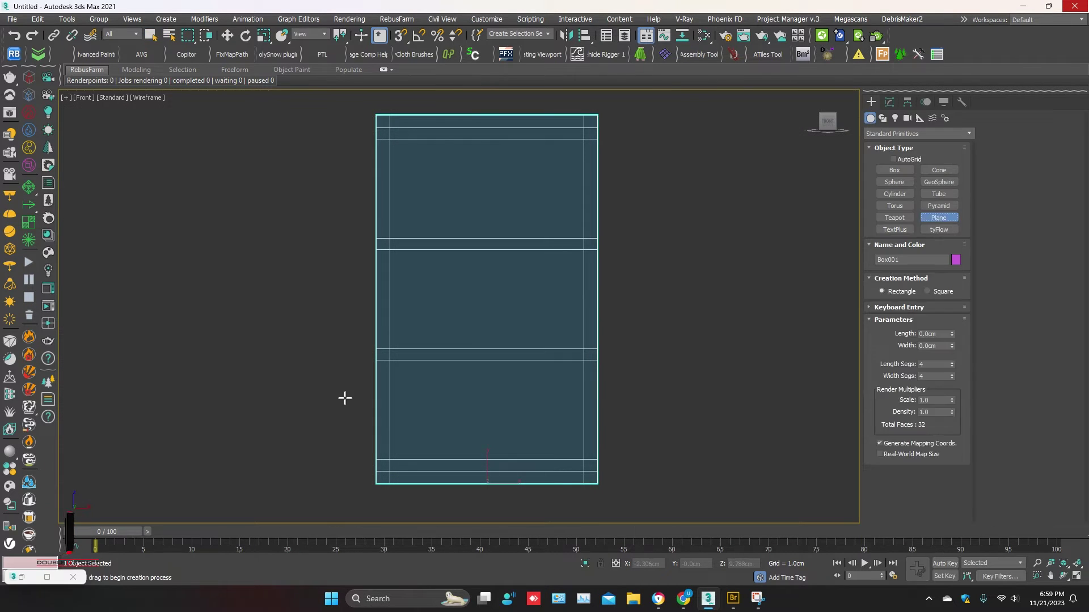
pyautogui.scroll(3, 345, 397)
pyautogui.scroll(-1, 394, 391)
pyautogui.moveTo(416, 368); pyautogui.dragTo(362, 353, button='middle')
pyautogui.press('s')
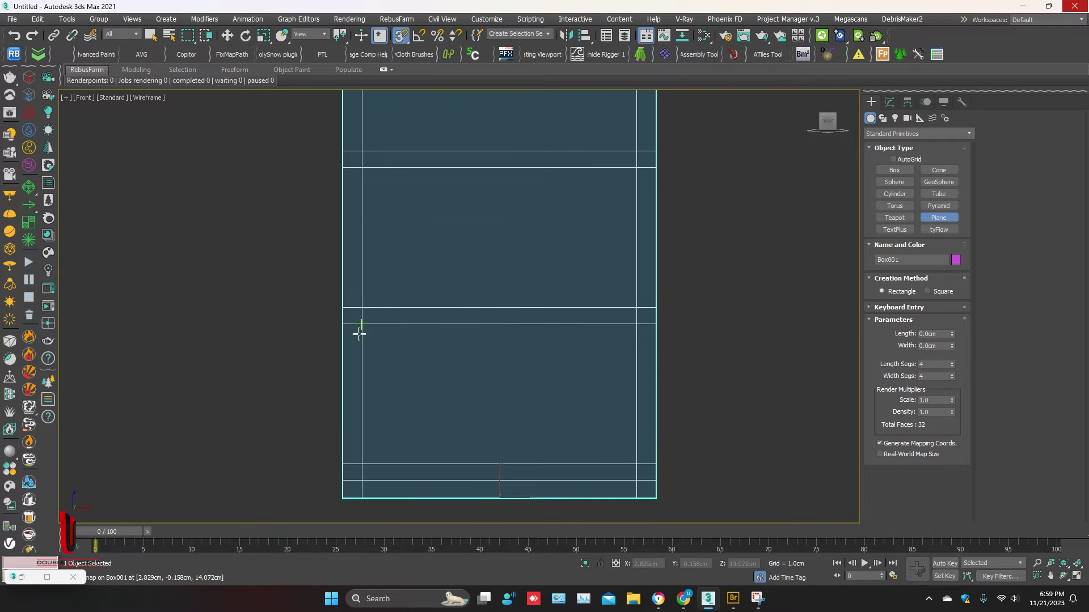
pyautogui.moveTo(361, 324); pyautogui.dragTo(637, 464)
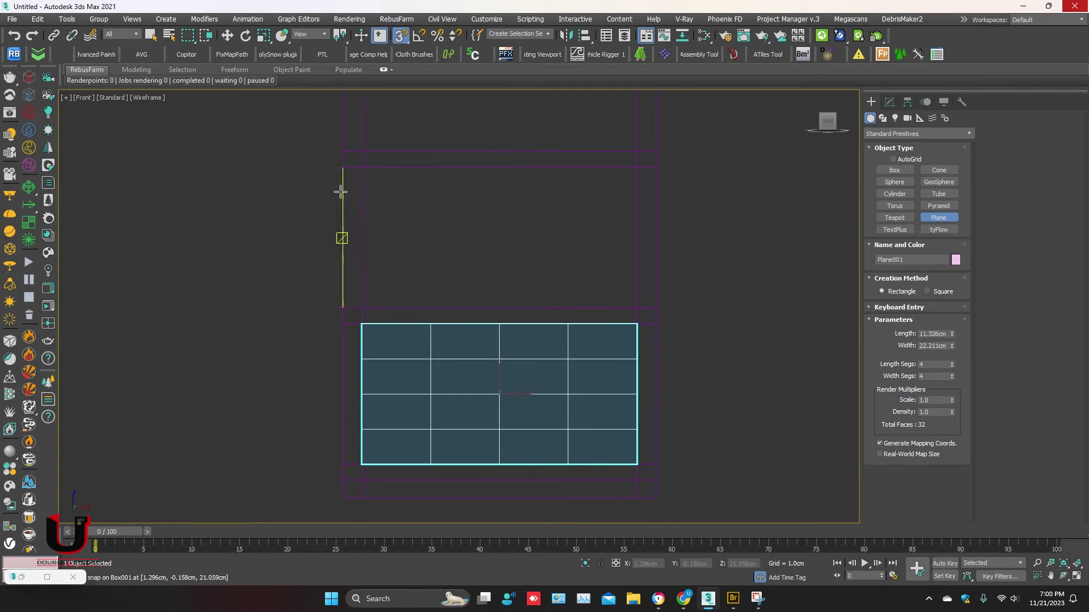
# Create two more snapped planes filling the frame's middle and top openings
pyautogui.moveTo(363, 169); pyautogui.dragTo(638, 306)
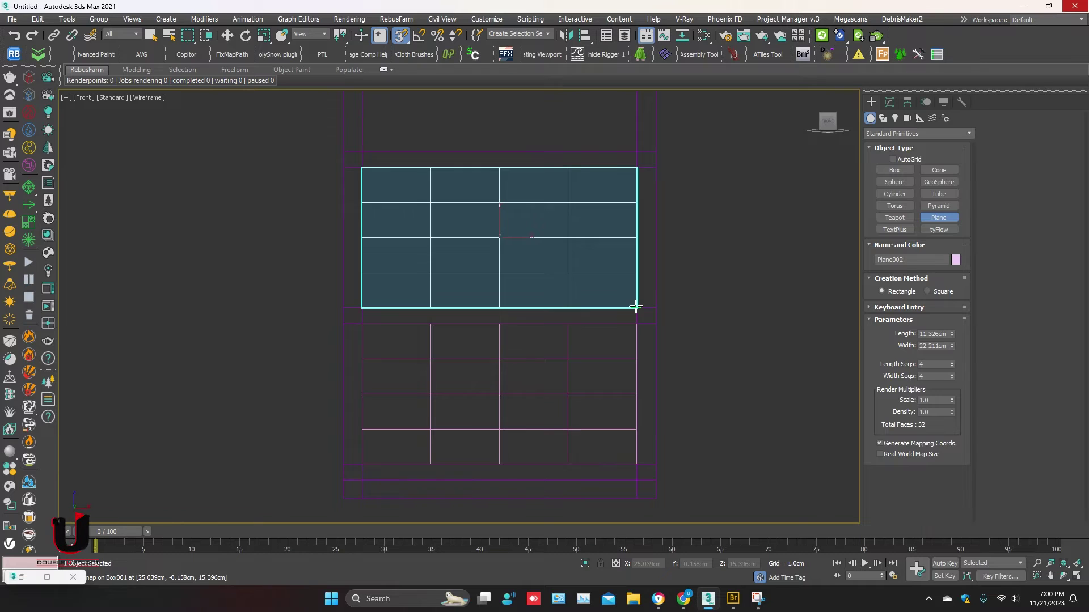
pyautogui.scroll(-2, 638, 307)
pyautogui.moveTo(456, 117); pyautogui.dragTo(486, 177, button='middle')
pyautogui.moveTo(479, 161); pyautogui.dragTo(652, 243)
pyautogui.rightClick(618, 280)
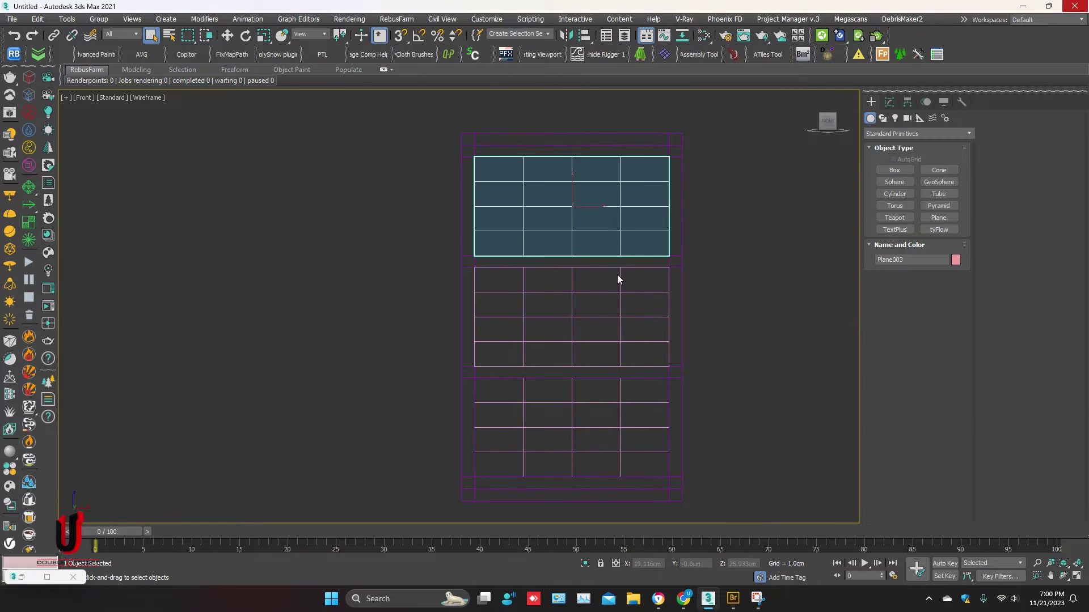
# Select the three planes and move them about 0.62 cm along Y to recess them into the frame
pyautogui.press('F3')
pyautogui.hotkey('ctrl', 'a')
pyautogui.press('w')
pyautogui.keyDown('alt'); pyautogui.moveTo(585, 250); pyautogui.dragTo(549, 301, button='middle'); pyautogui.keyUp('alt')
pyautogui.press('s')
pyautogui.press('F4')
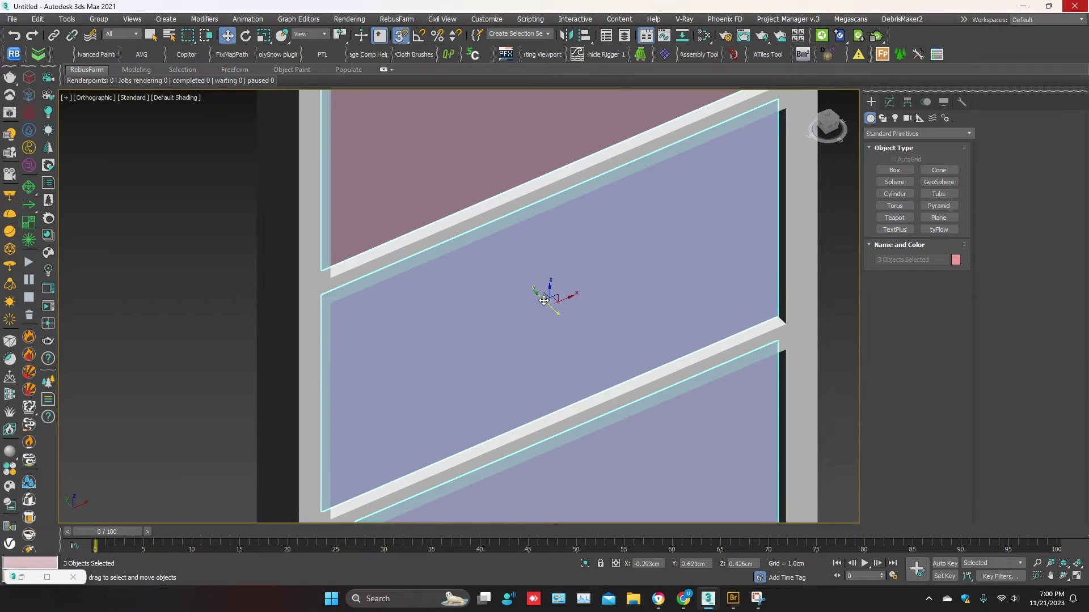
pyautogui.press('p')
pyautogui.scroll(5, 574, 187)
# Assign the Corona window box material to the plane in the frame's lowest opening, with snapping turned off
pyautogui.click(567, 465)
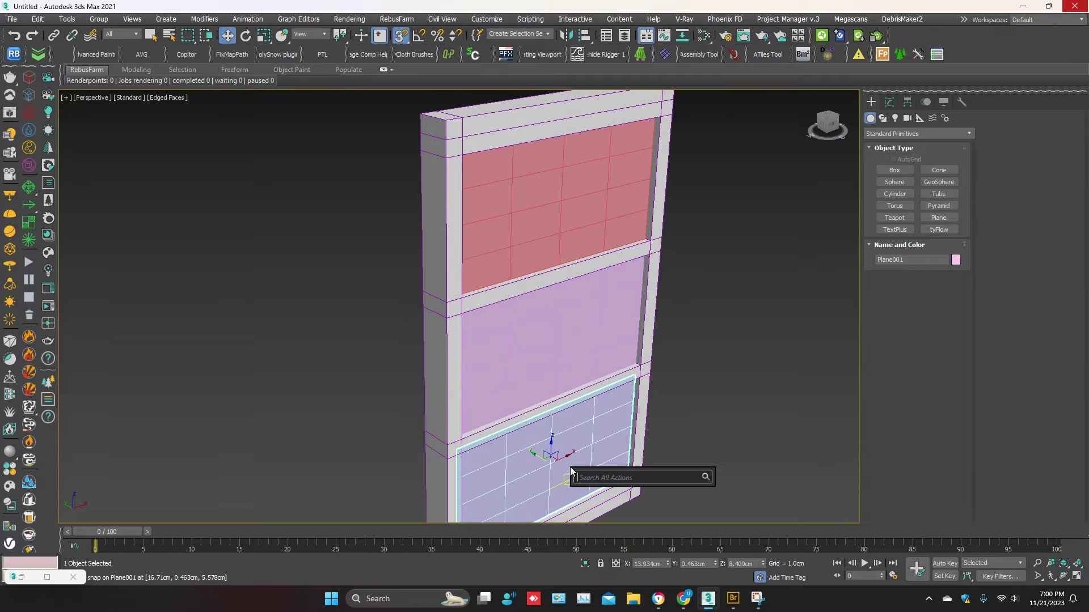
pyautogui.scroll(4, 570, 443)
pyautogui.press('s')
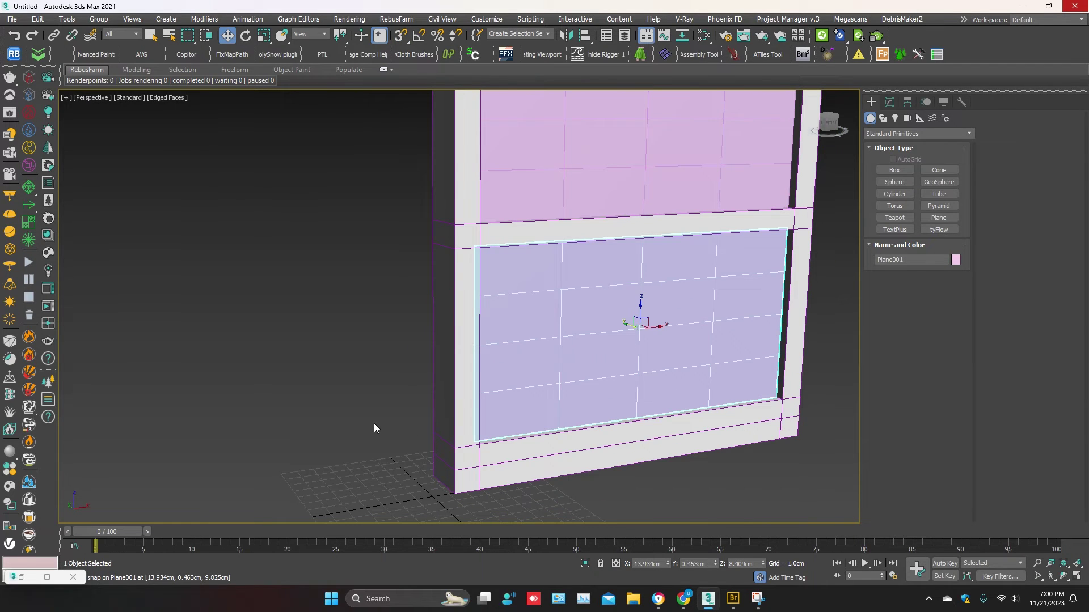
pyautogui.press('m')
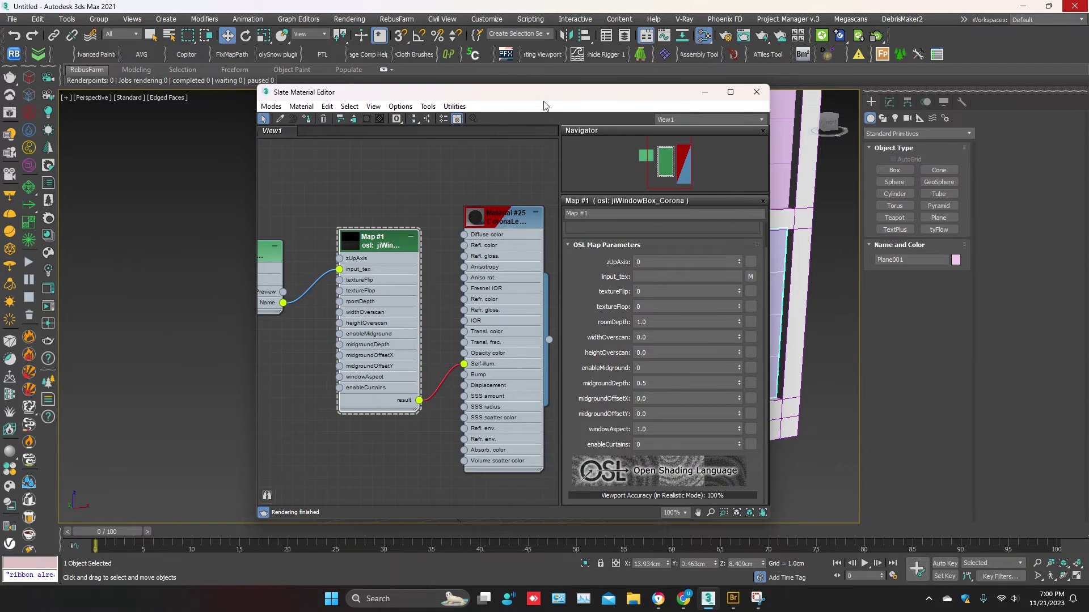
pyautogui.moveTo(485, 101); pyautogui.dragTo(297, 108)
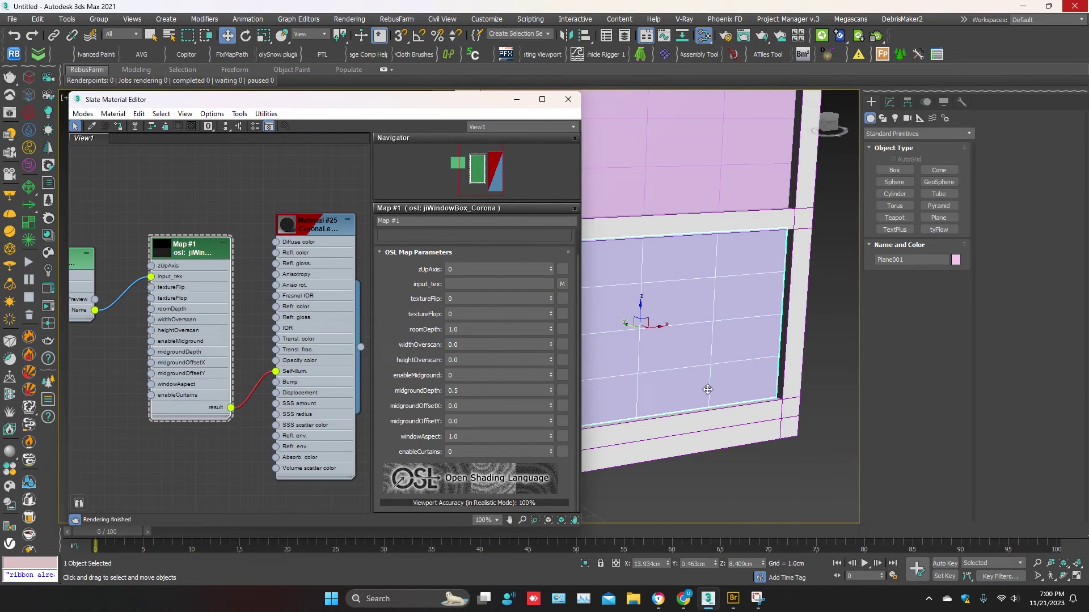
pyautogui.moveTo(708, 390); pyautogui.dragTo(744, 392, button='middle')
pyautogui.doubleClick(321, 232)
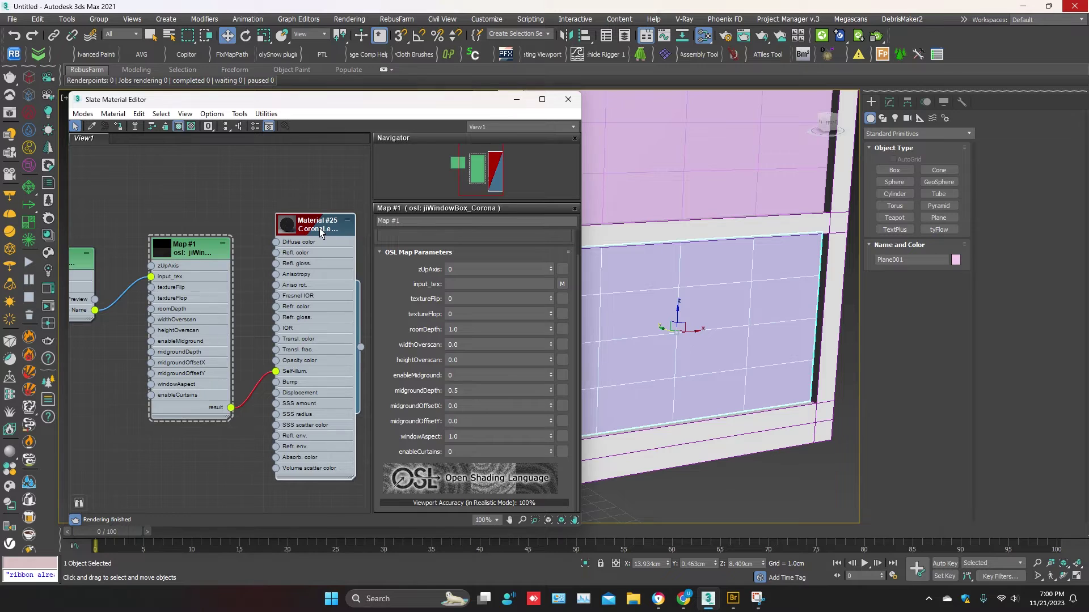
pyautogui.click(116, 127)
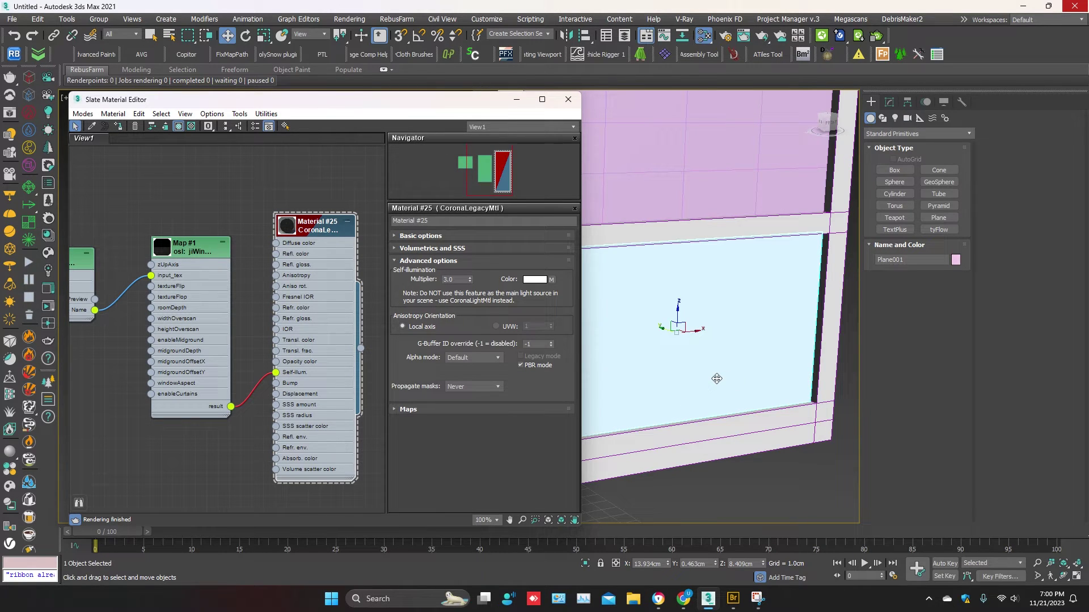
pyautogui.scroll(-2, 712, 350)
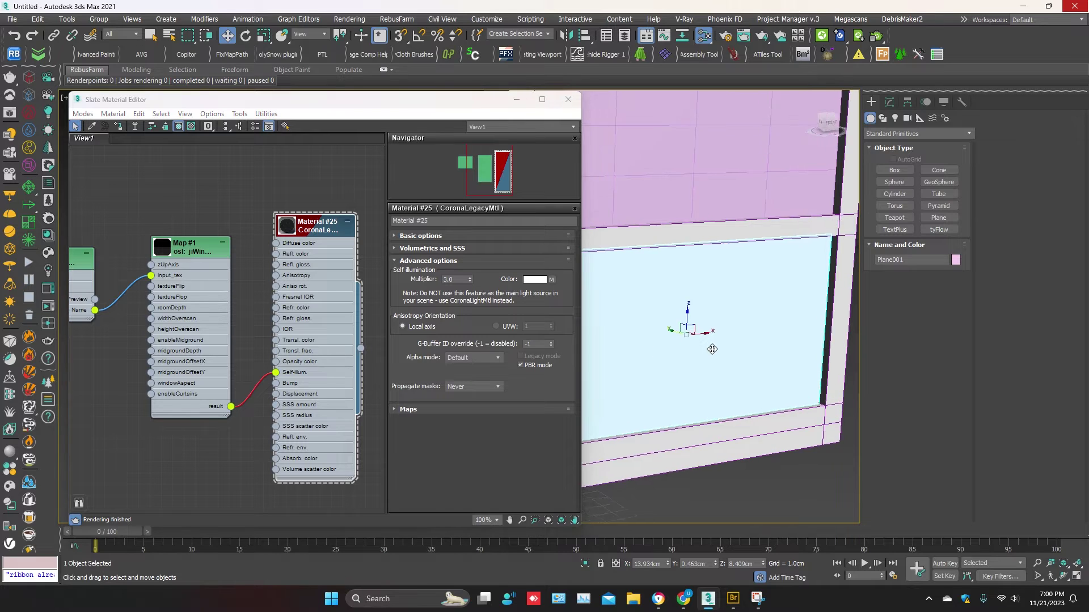
pyautogui.press('m')
# Start a Corona interactive render and examine the parallax interior in the lowest window up close from different angles
pyautogui.scroll(1, 703, 349)
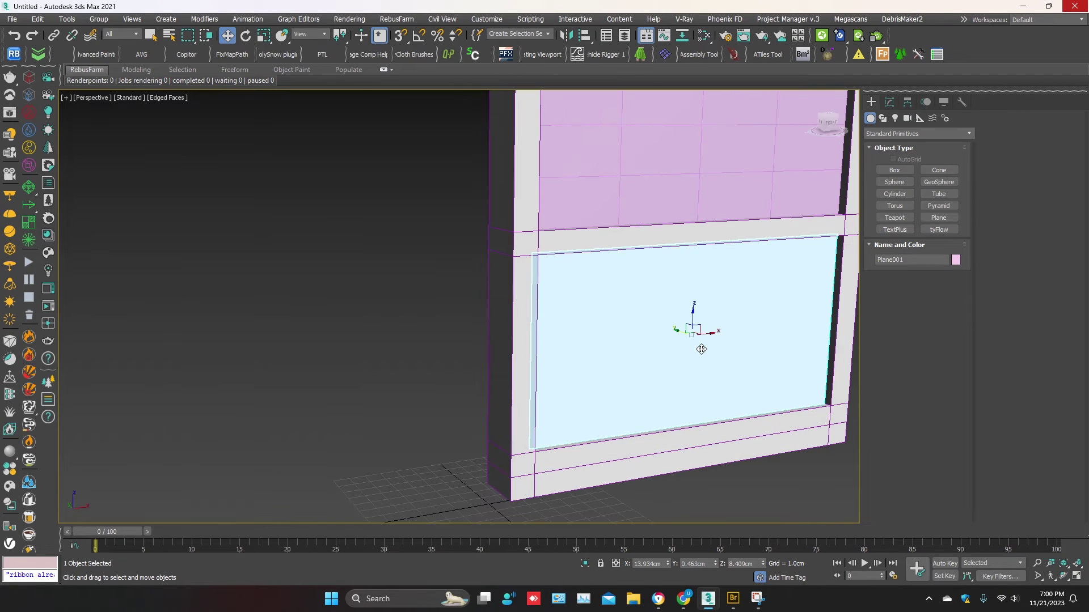
pyautogui.scroll(2, 629, 357)
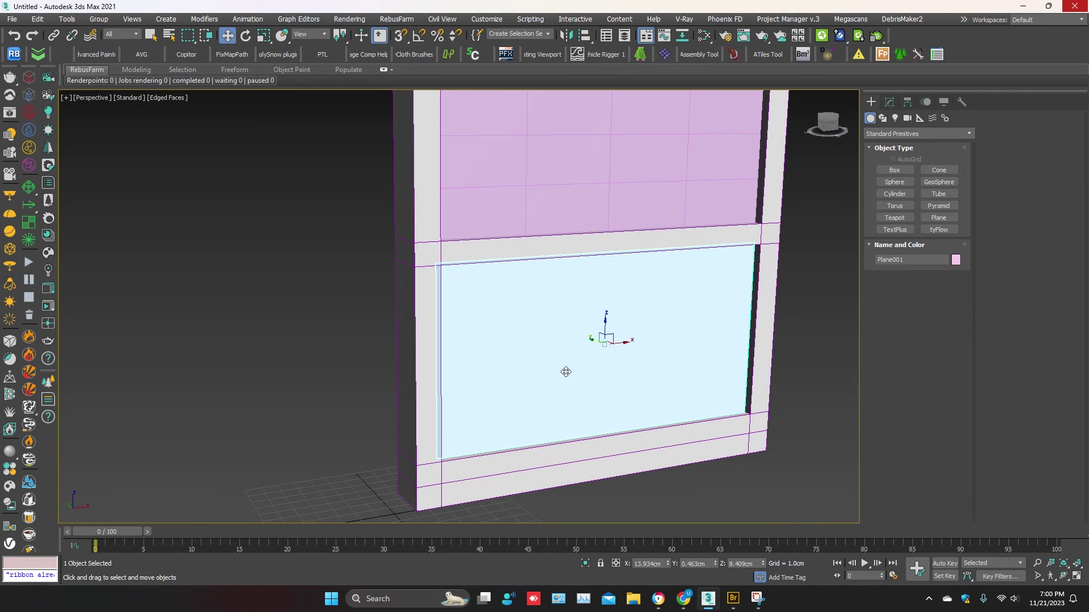
pyautogui.doubleClick(46, 309)
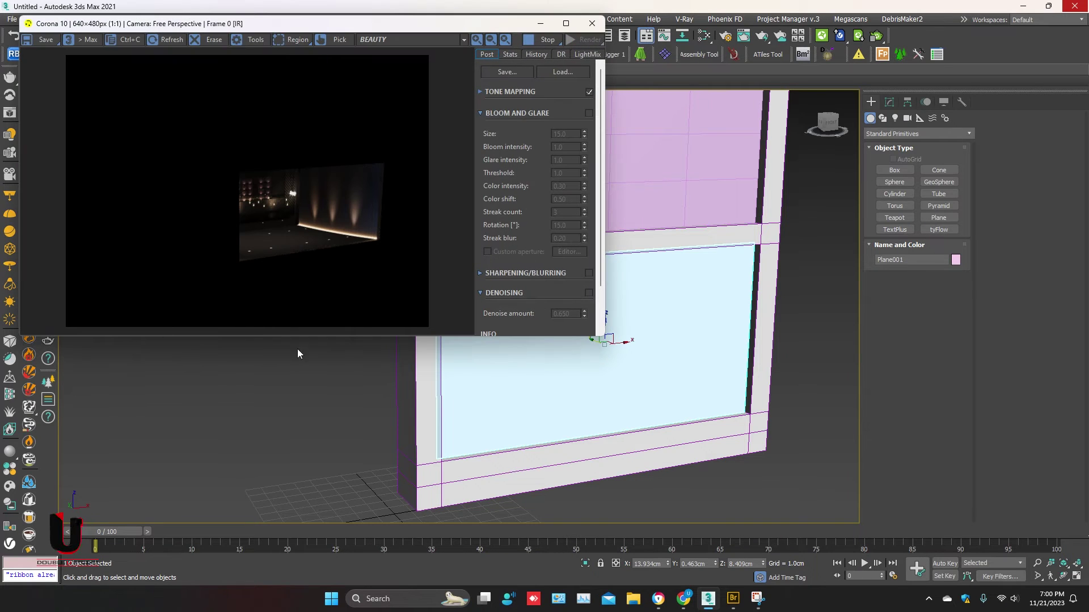
pyautogui.scroll(2, 590, 408)
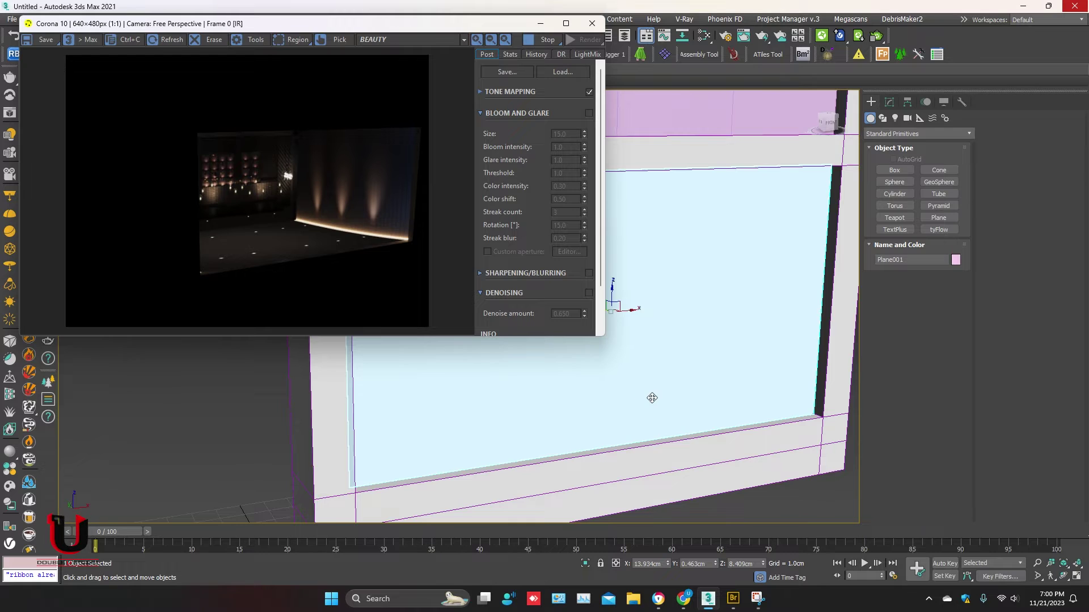
pyautogui.moveTo(639, 394)
pyautogui.keyDown('alt'); pyautogui.mouseDown(button='middle')
pyautogui.moveTo(593, 372)
pyautogui.moveTo(635, 389)
pyautogui.mouseUp(button='middle'); pyautogui.keyUp('alt')
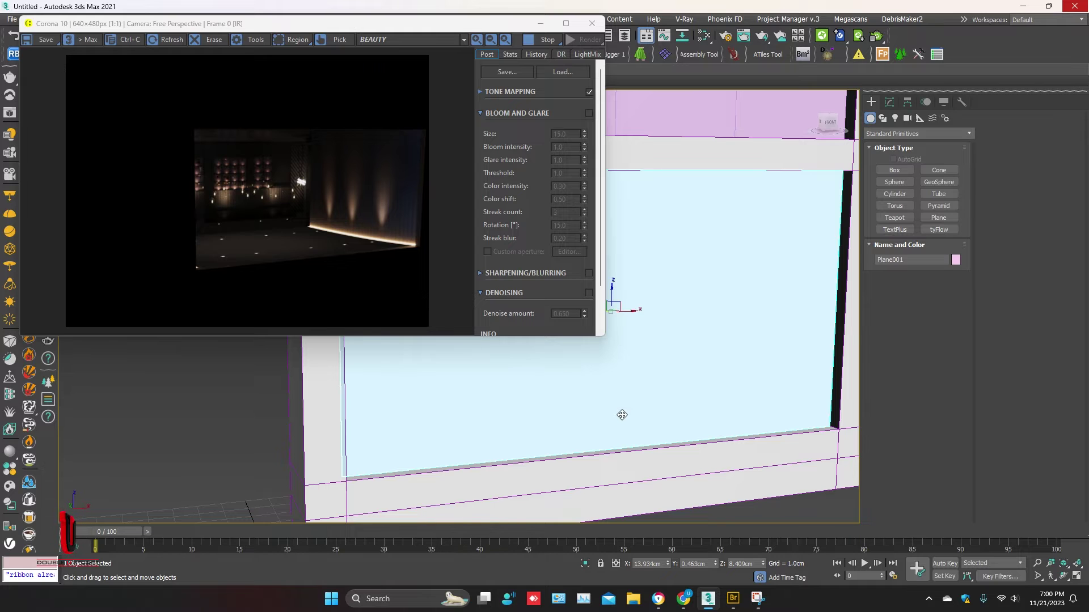
pyautogui.scroll(2, 639, 416)
pyautogui.moveTo(642, 420); pyautogui.dragTo(797, 389, button='middle')
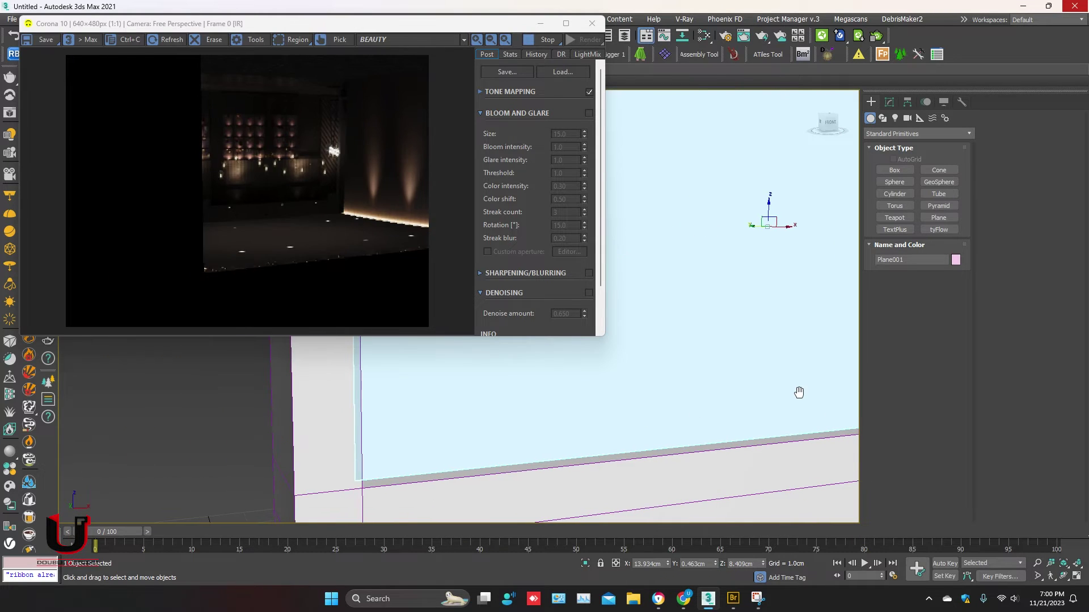
# Set textureFlip to 1 on the jiWindowBox_Corona OSL map, keeping the interactive render visible beside the material editor
pyautogui.press('m')
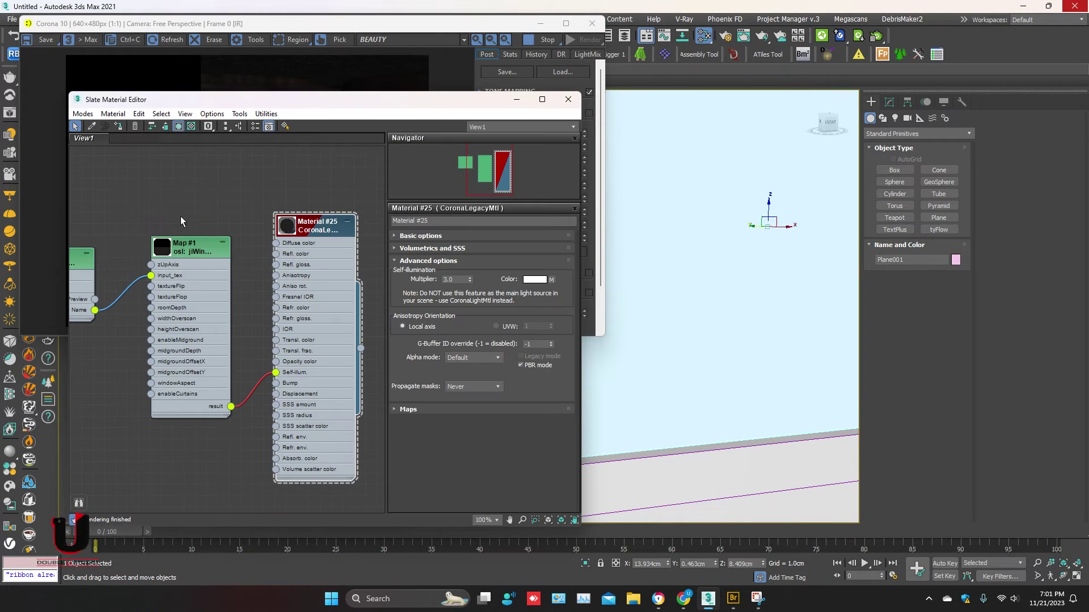
pyautogui.moveTo(280, 28); pyautogui.dragTo(745, 54)
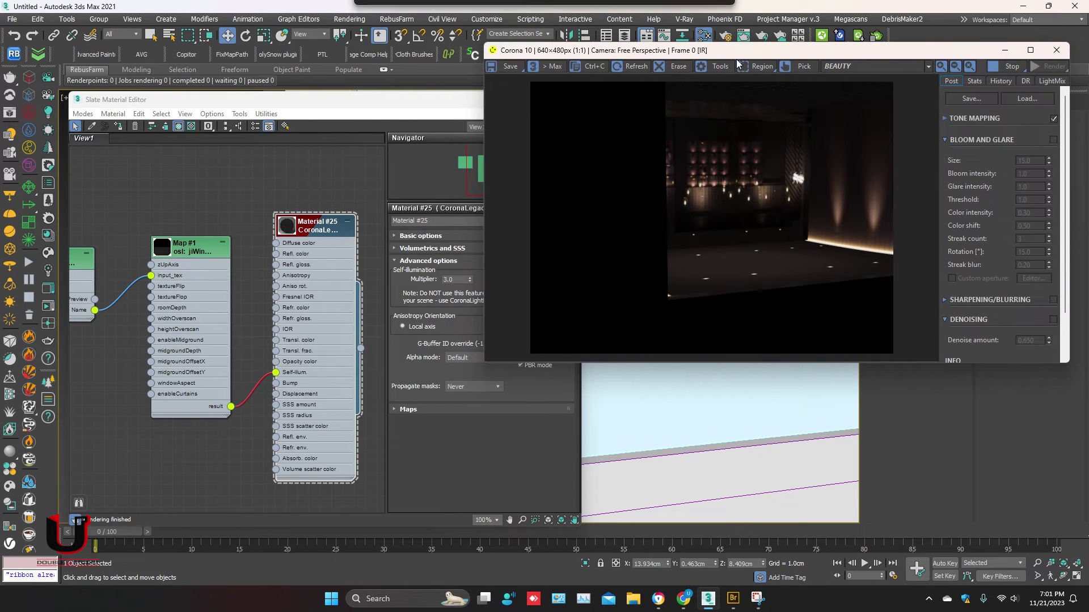
pyautogui.doubleClick(182, 247)
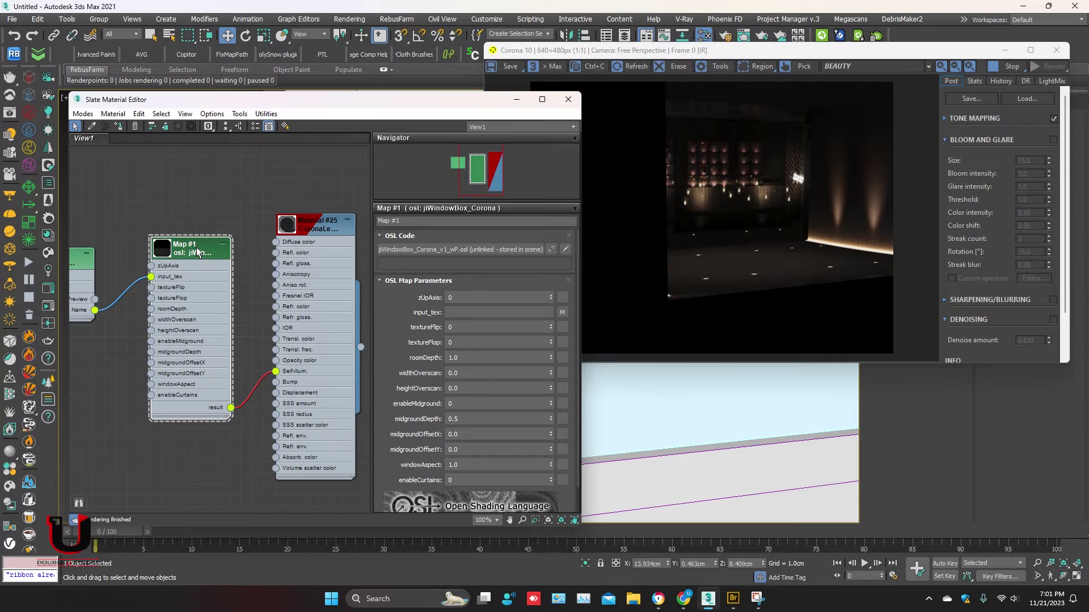
pyautogui.scroll(-2, 391, 329)
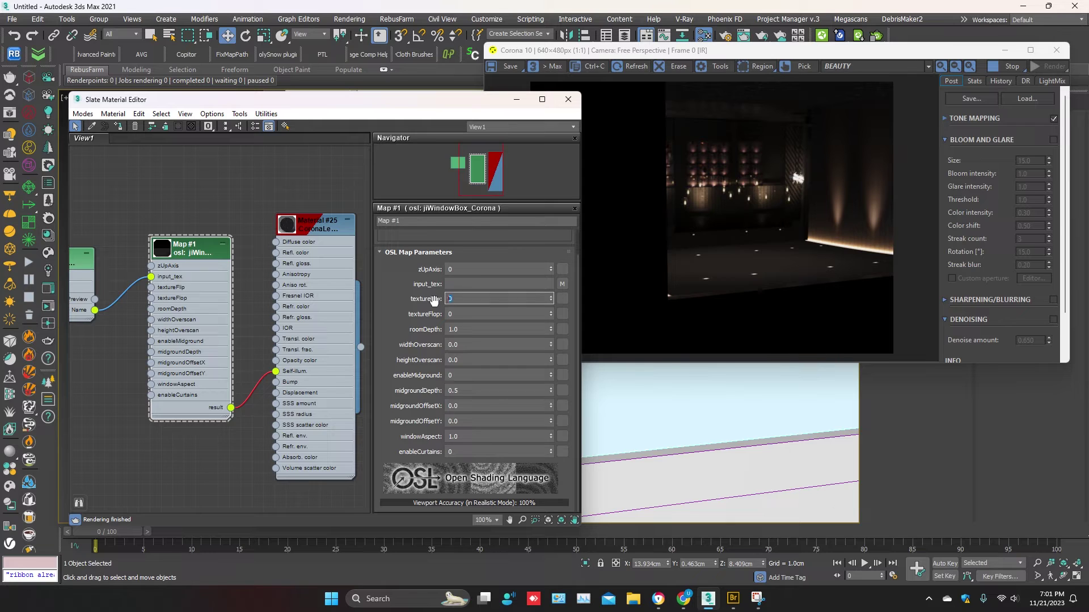
pyautogui.write('1')
pyautogui.press('Return')
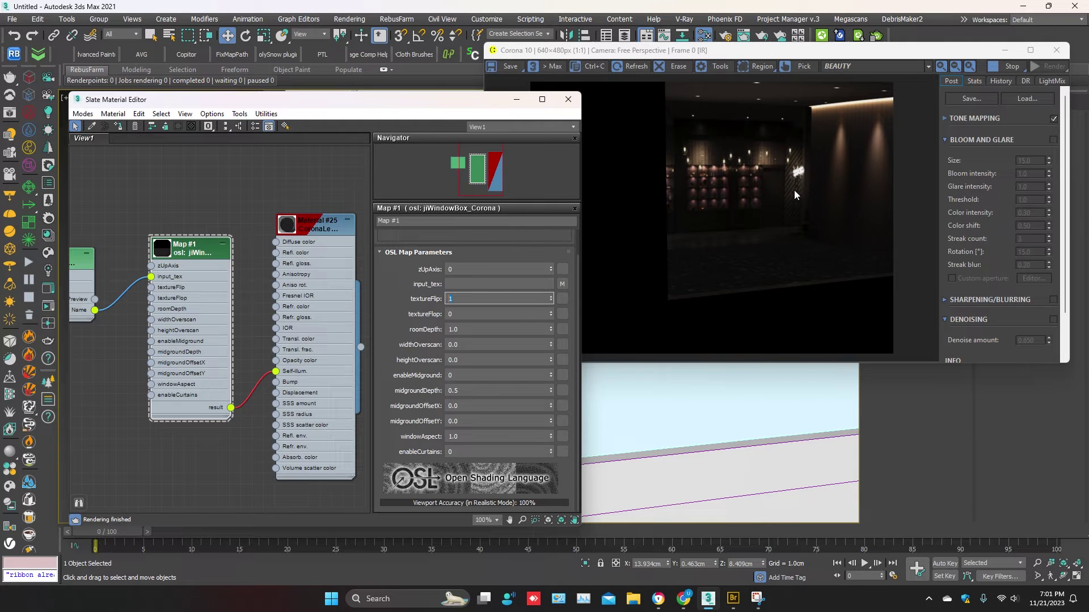
pyautogui.keyDown('alt'); pyautogui.moveTo(705, 425); pyautogui.dragTo(733, 419, button='middle'); pyautogui.keyUp('alt')
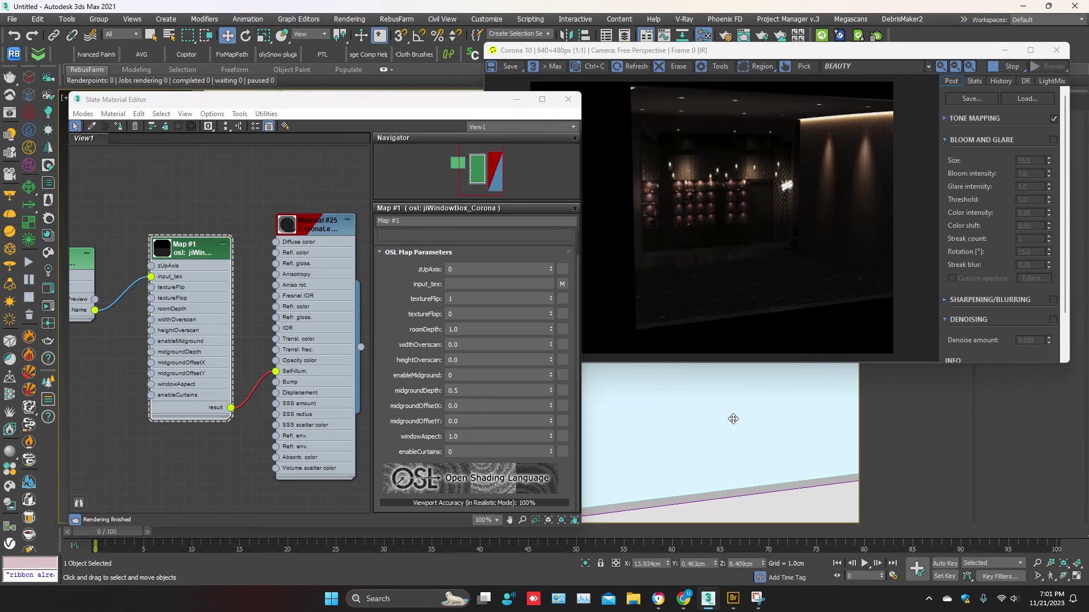
# Raise the window box material's self-illumination multiplier to 4, and finally to 6
pyautogui.doubleClick(308, 225)
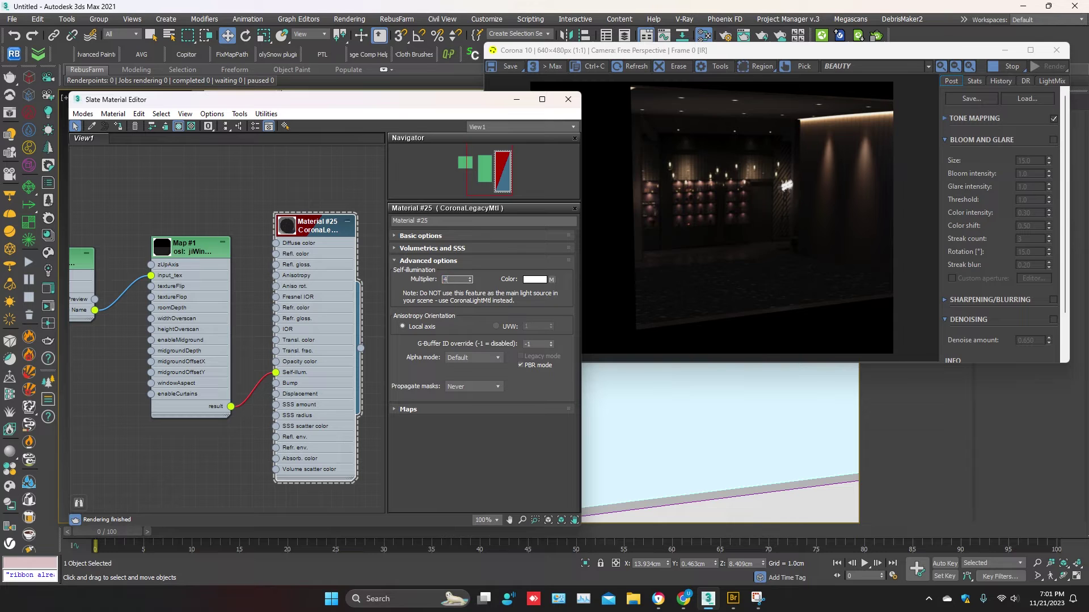
pyautogui.write('4')
pyautogui.press('Return')
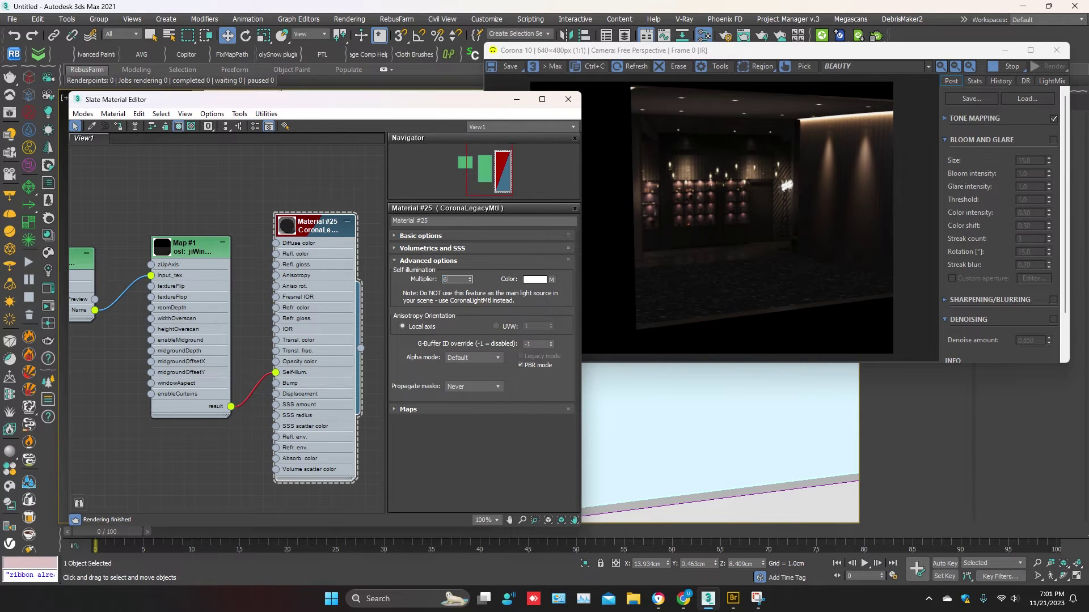
pyautogui.press('Return')
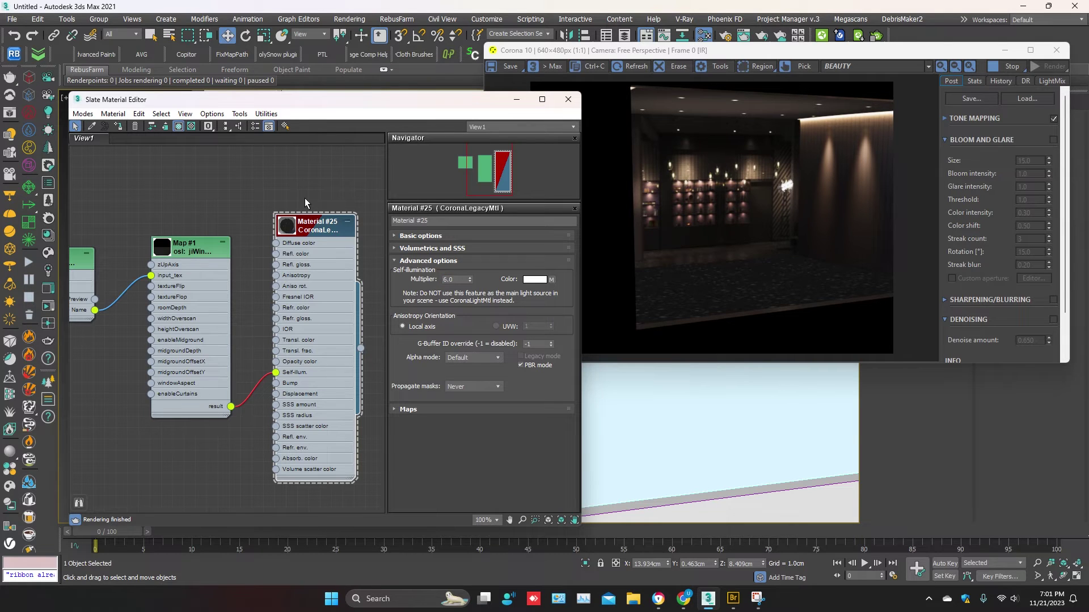
pyautogui.doubleClick(315, 208)
# Duplicate the complete window box node tree, including the material, OSL map and File Name map, below the original
pyautogui.scroll(-5, 727, 465)
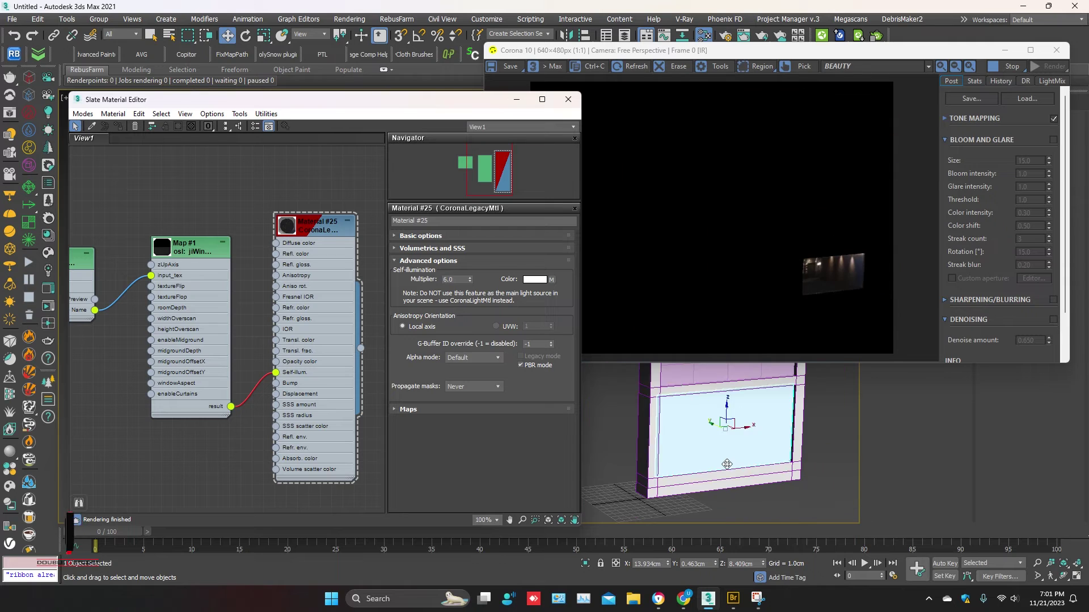
pyautogui.click(737, 380)
pyautogui.scroll(-3, 294, 214)
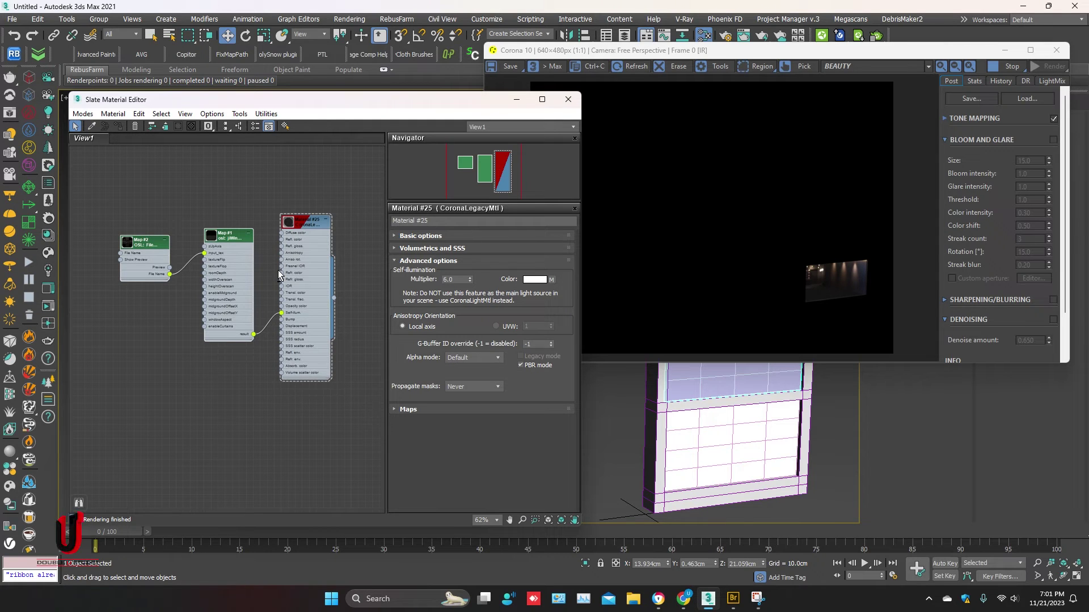
pyautogui.moveTo(350, 176); pyautogui.dragTo(116, 390)
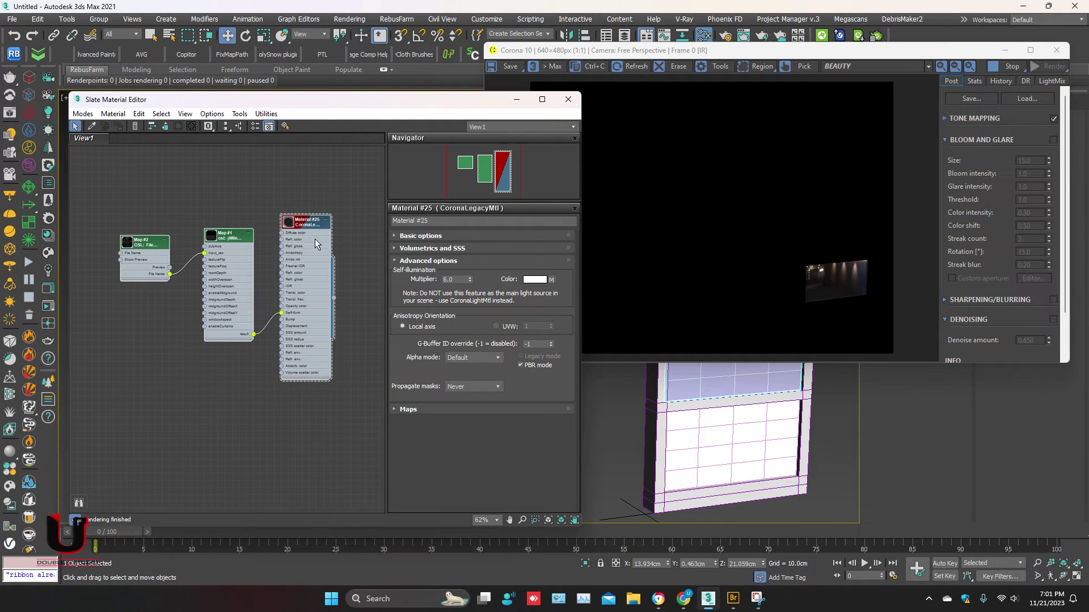
pyautogui.keyDown('shift'); pyautogui.moveTo(308, 223); pyautogui.dragTo(300, 397); pyautogui.keyUp('shift')
pyautogui.scroll(-2, 320, 399)
pyautogui.scroll(4, 332, 342)
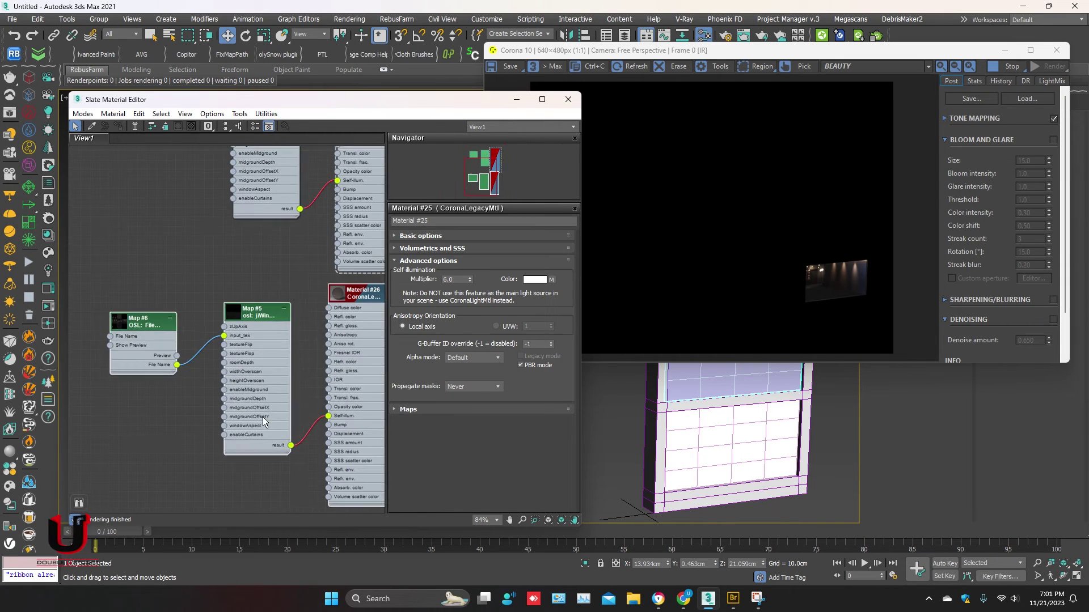
# Load wP_Office_v1_OF09_M_night_1k from the OFFICE 1K folder into the copied tree's File Name map
pyautogui.doubleClick(145, 326)
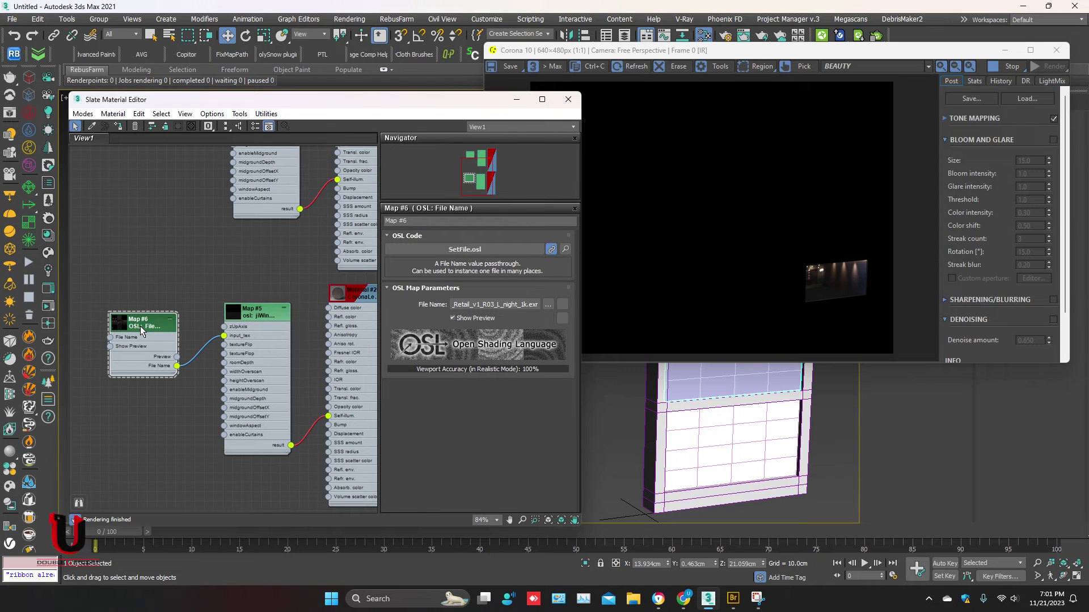
pyautogui.click(548, 305)
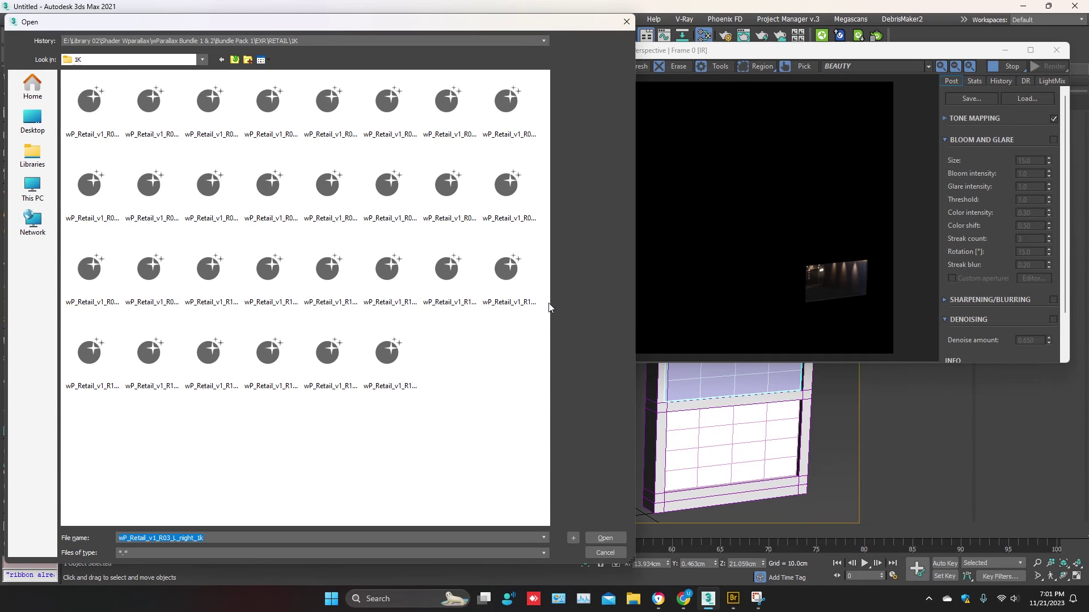
pyautogui.click(234, 59)
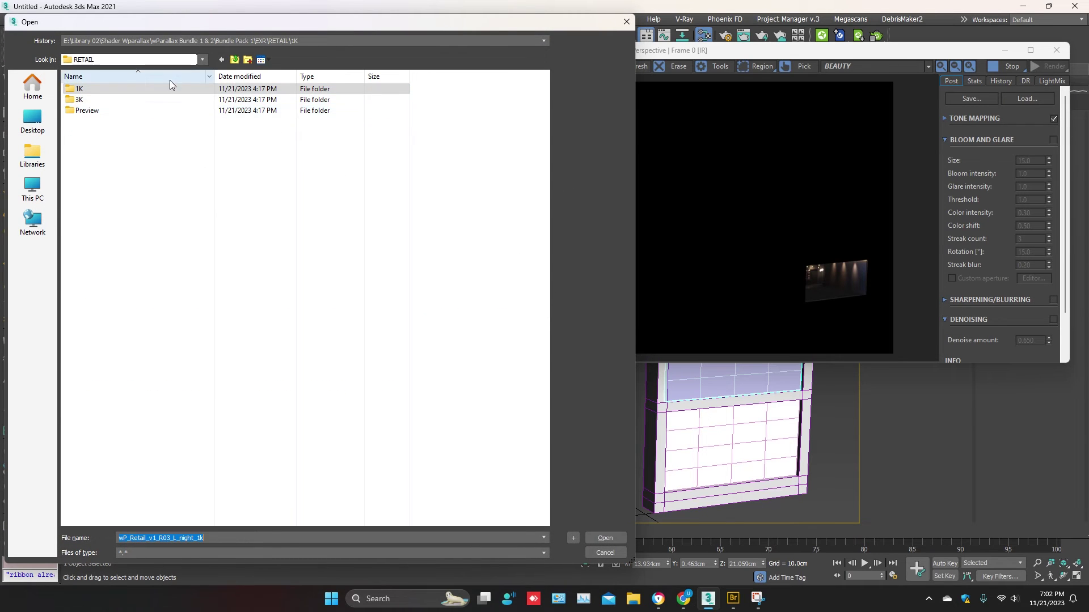
pyautogui.click(234, 59)
pyautogui.doubleClick(113, 90)
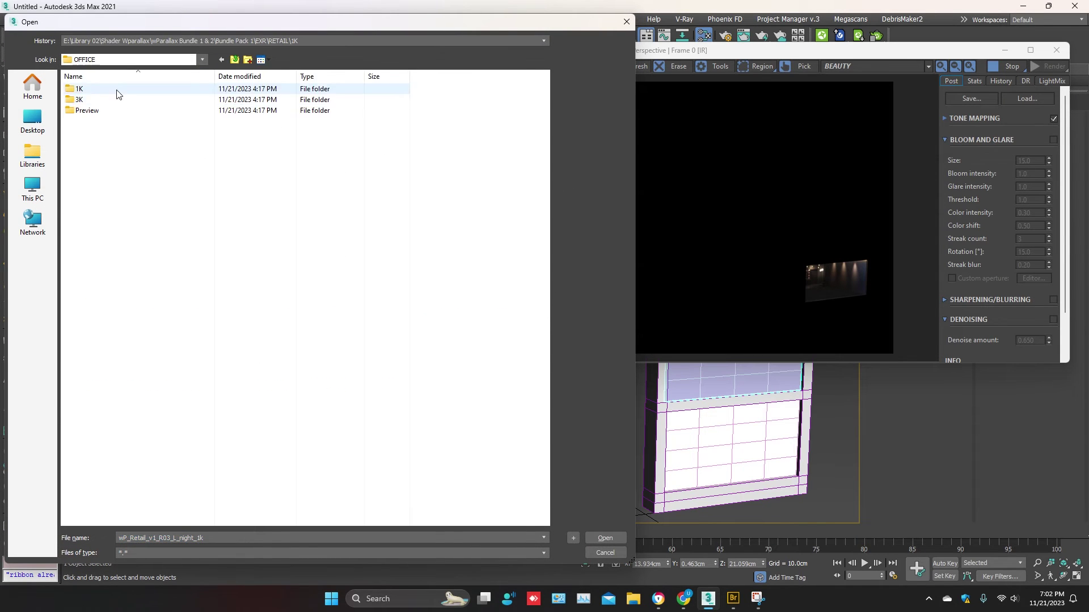
pyautogui.doubleClick(113, 89)
pyautogui.doubleClick(152, 334)
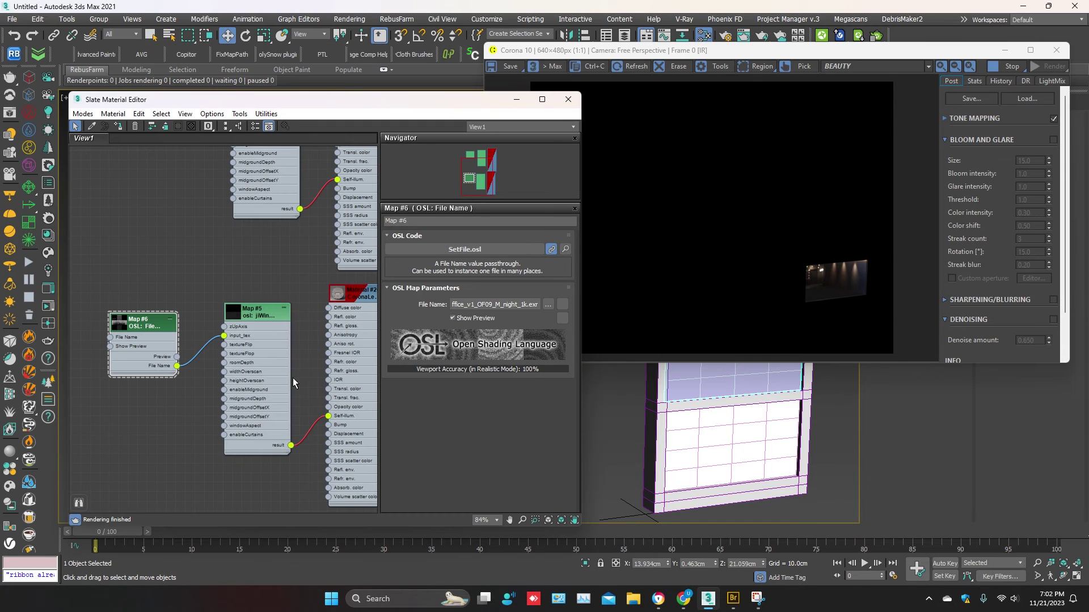
pyautogui.scroll(-4, 709, 437)
pyautogui.scroll(5, 691, 425)
# Assign the office material to the plane in the frame's top opening and check it up close in the render
pyautogui.click(704, 414)
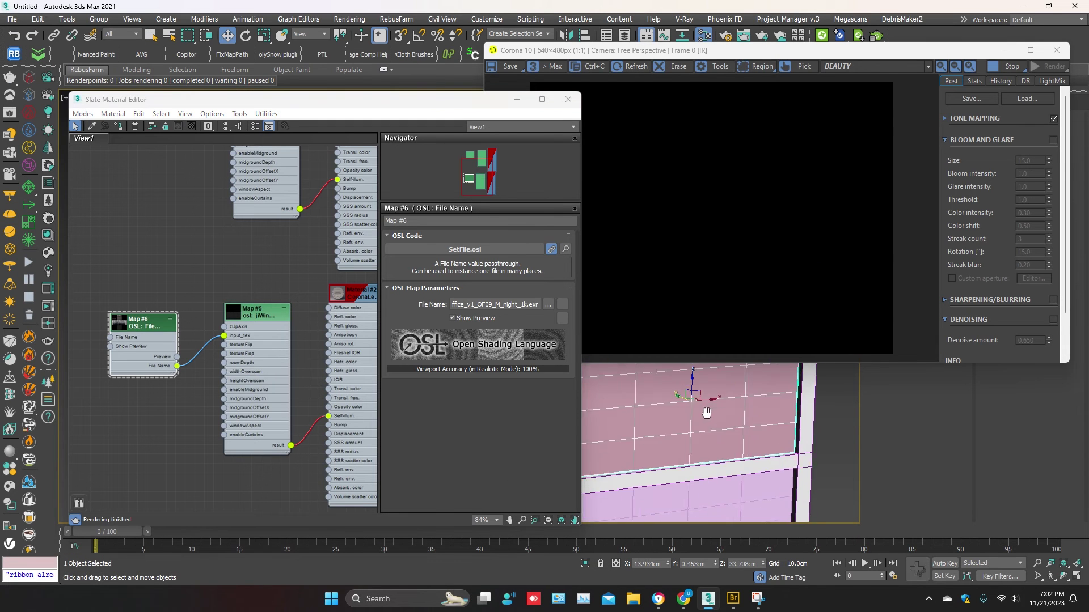
pyautogui.scroll(-2, 707, 405)
pyautogui.click(356, 293)
pyautogui.scroll(4, 705, 456)
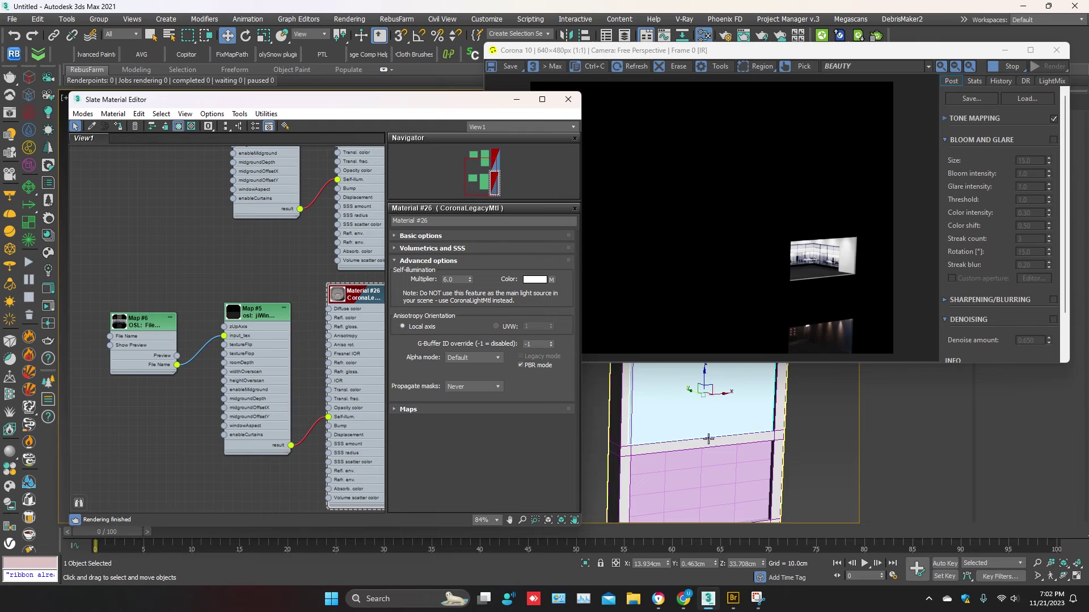
pyautogui.moveTo(705, 455); pyautogui.dragTo(727, 437, button='middle')
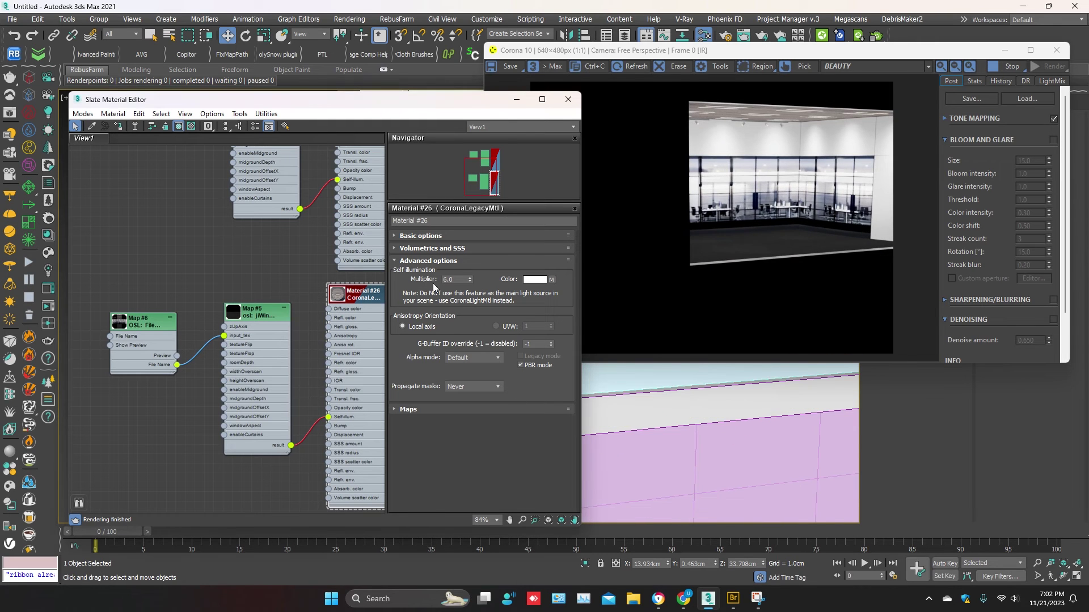
# Set the office material's self-illumination multiplier to 3 and check the top window from another angle
pyautogui.write('3')
pyautogui.press('Return')
pyautogui.scroll(3, 751, 406)
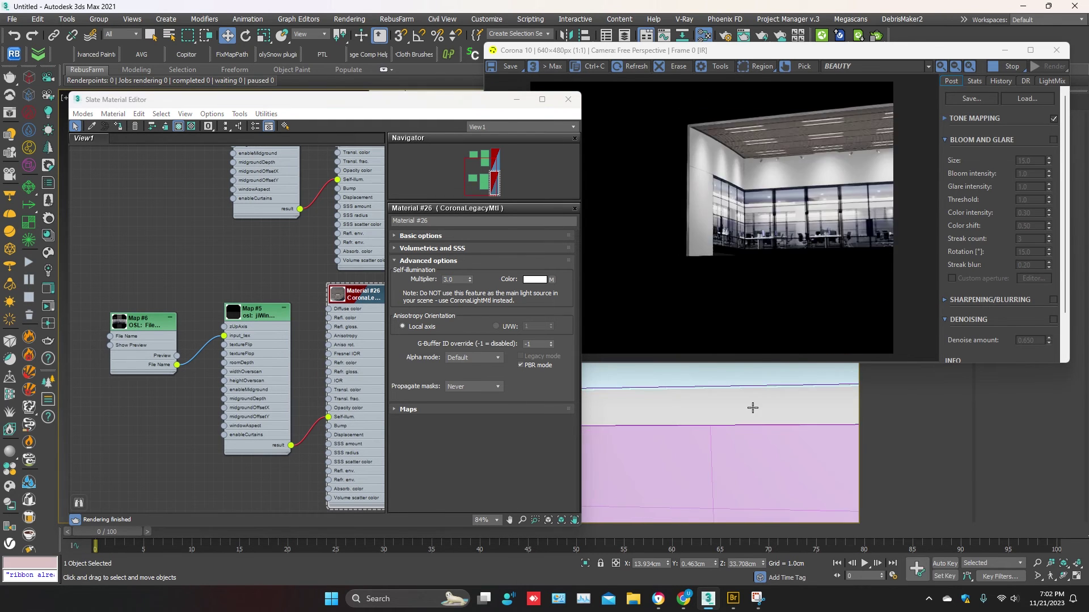
pyautogui.moveTo(772, 399); pyautogui.dragTo(725, 399, button='middle')
pyautogui.scroll(-4, 222, 287)
# Duplicate the office material's node tree below it for the frame's middle plane
pyautogui.moveTo(361, 286); pyautogui.dragTo(300, 441)
pyautogui.scroll(-6, 235, 374)
pyautogui.scroll(5, 232, 392)
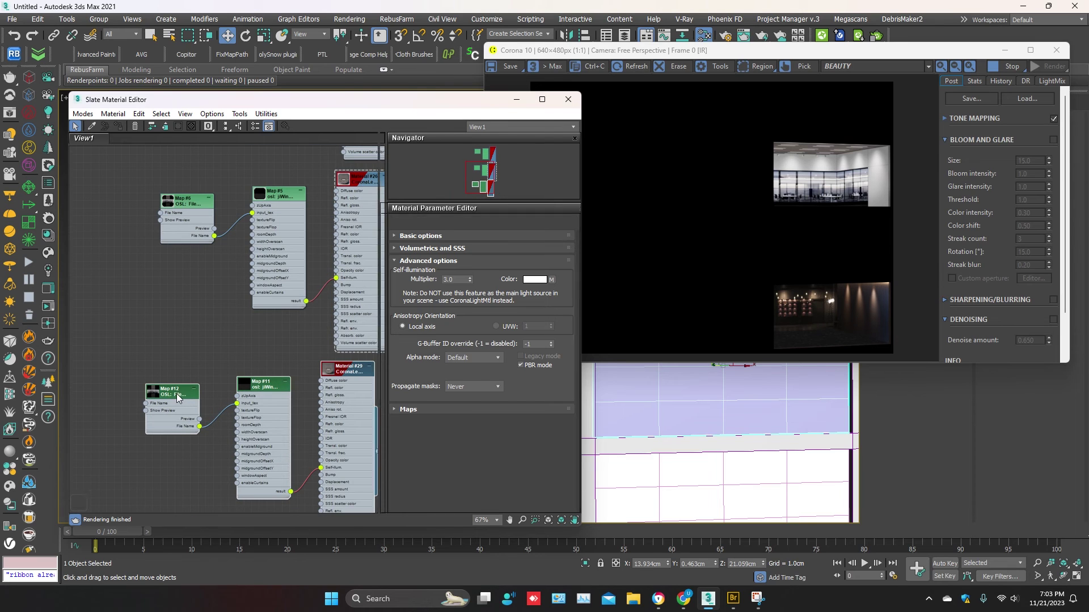
# Load wP_Rooms_v1_R05_L_night_1k from the rooms 1K folder into the newest copy's File Name map
pyautogui.doubleClick(176, 393)
pyautogui.click(548, 305)
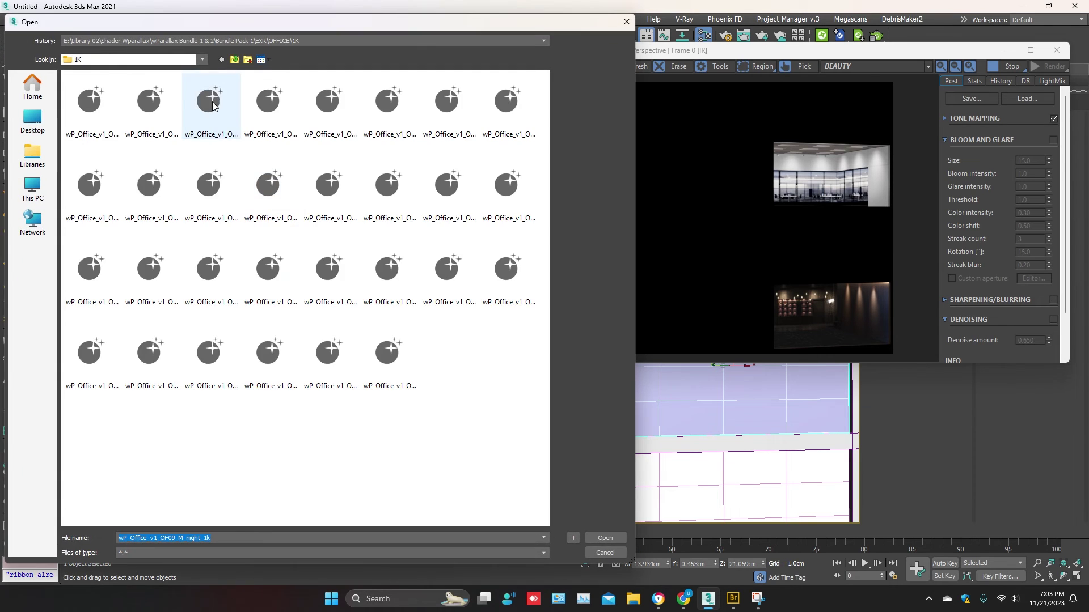
pyautogui.click(234, 60)
pyautogui.press('BackSpace')
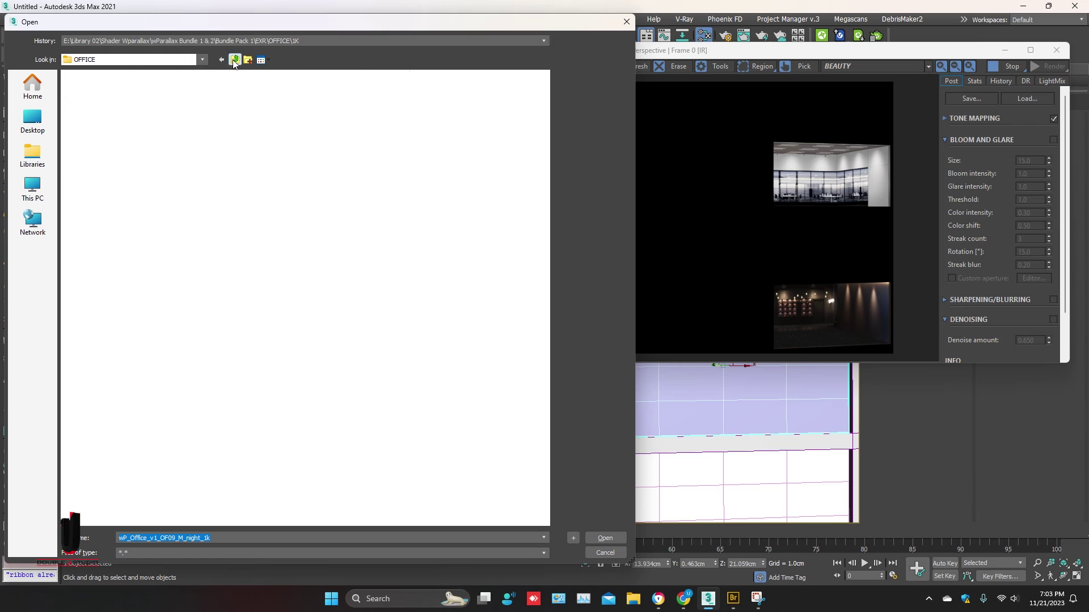
pyautogui.doubleClick(87, 110)
pyautogui.doubleClick(85, 88)
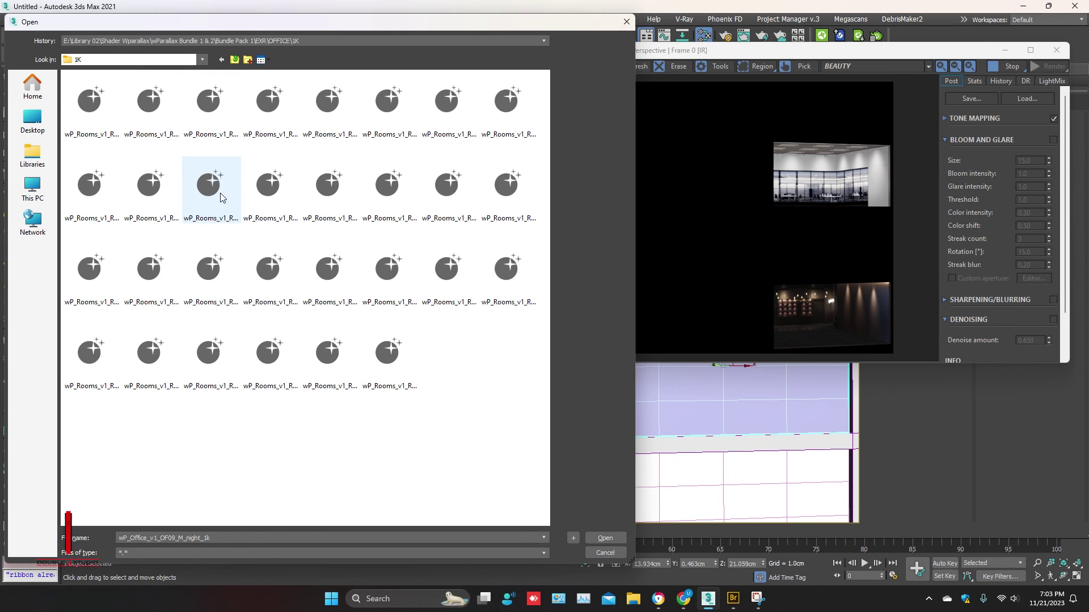
pyautogui.click(150, 185)
pyautogui.click(604, 538)
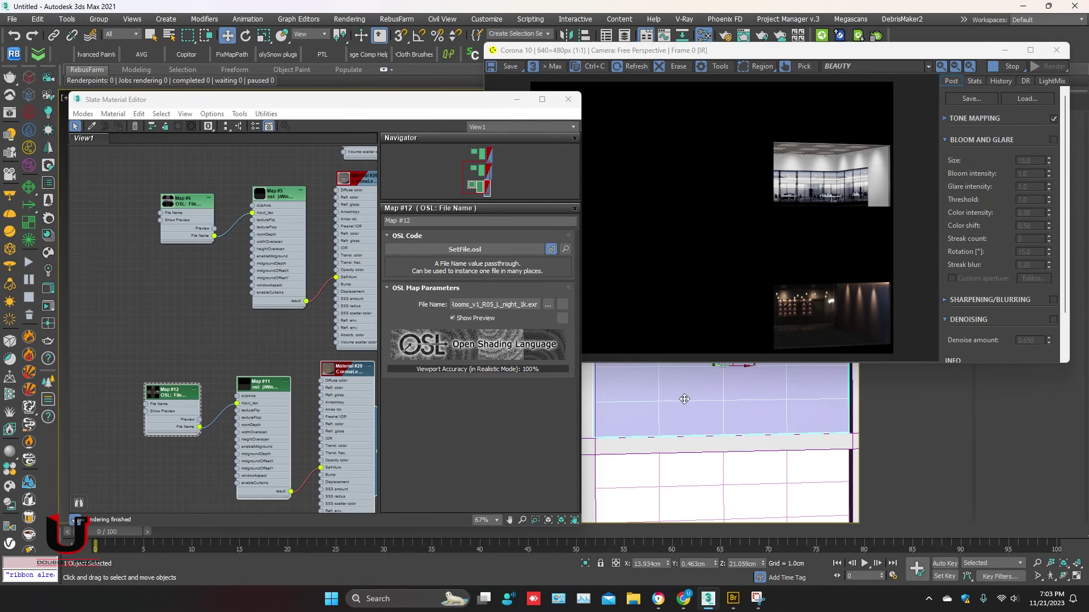
# Assign the rooms material to the plane in the frame's middle opening and close the material editor
pyautogui.doubleClick(264, 386)
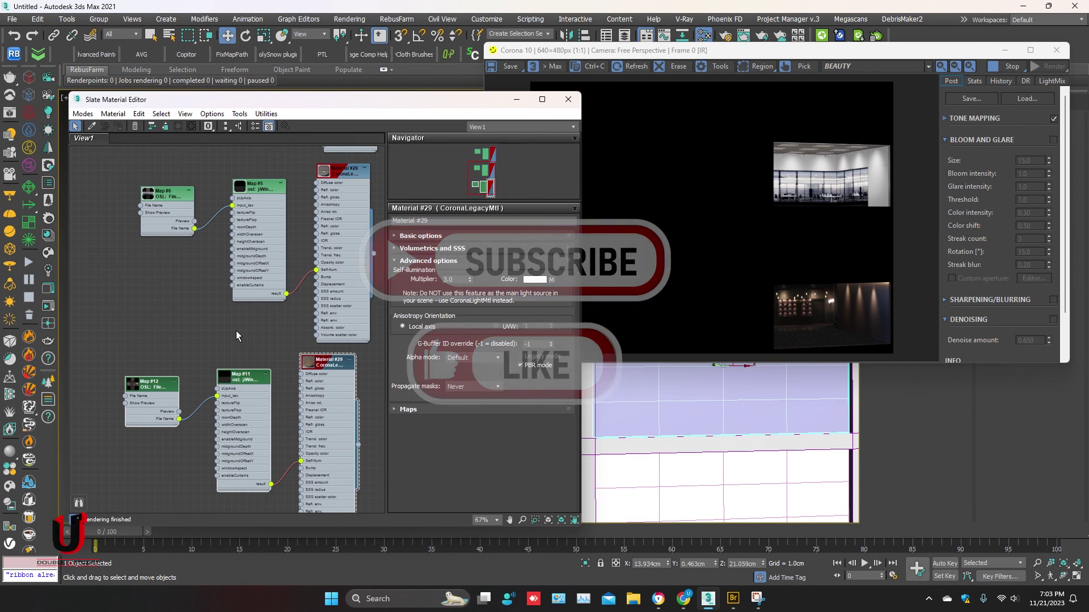
pyautogui.scroll(-3, 236, 332)
pyautogui.doubleClick(300, 363)
pyautogui.scroll(3, 318, 371)
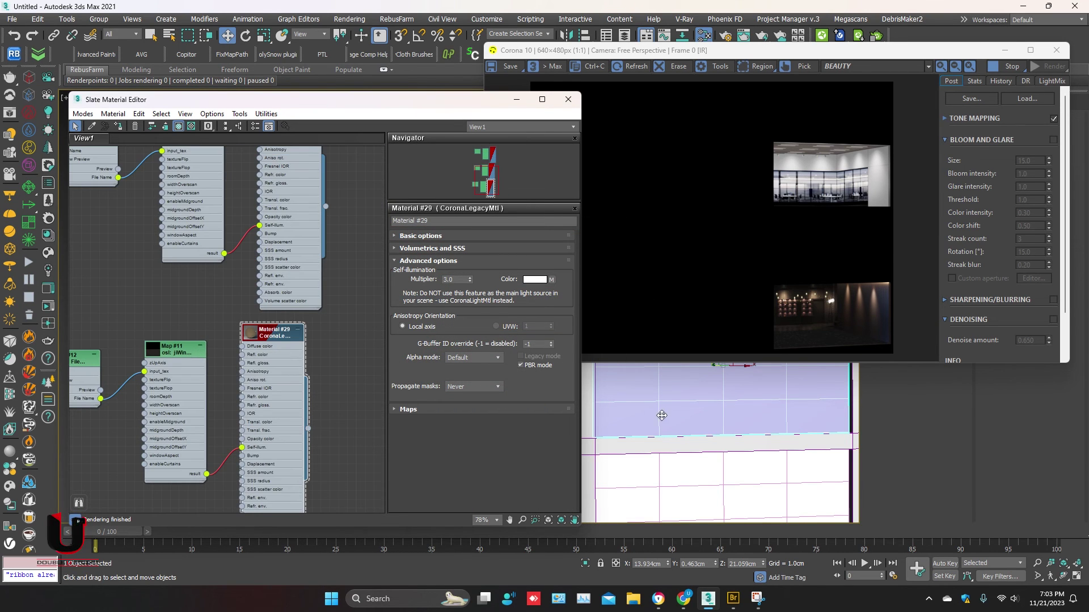
pyautogui.click(567, 101)
pyautogui.scroll(3, 760, 413)
pyautogui.moveTo(773, 427); pyautogui.dragTo(478, 368, button='middle')
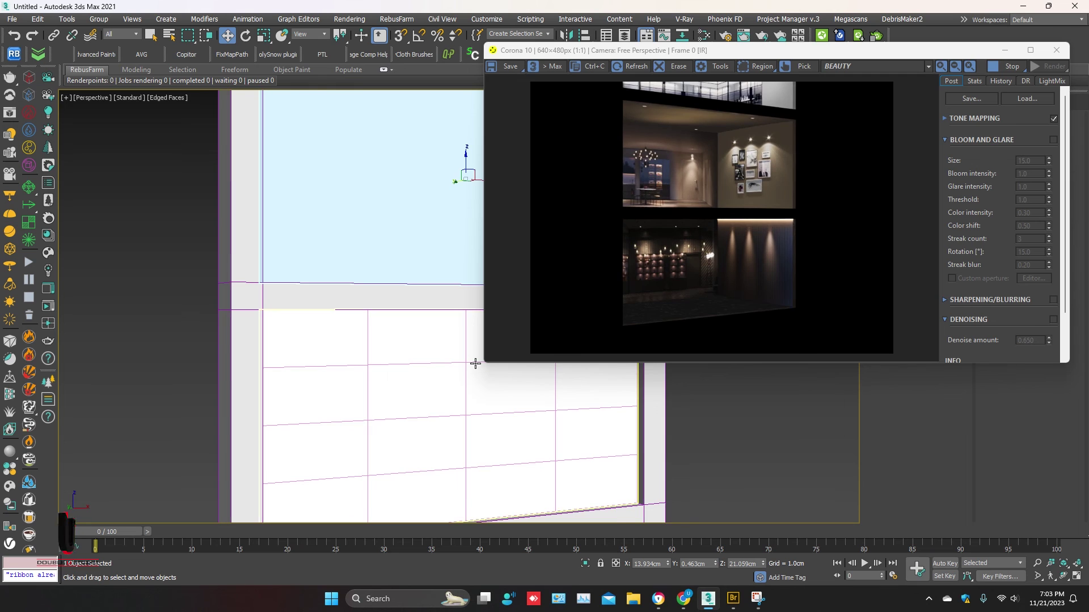
# Frame all three windows and enlarge the interactive render window to examine the parallax interiors from different angles
pyautogui.scroll(-3, 475, 364)
pyautogui.moveTo(461, 260); pyautogui.dragTo(442, 341, button='middle')
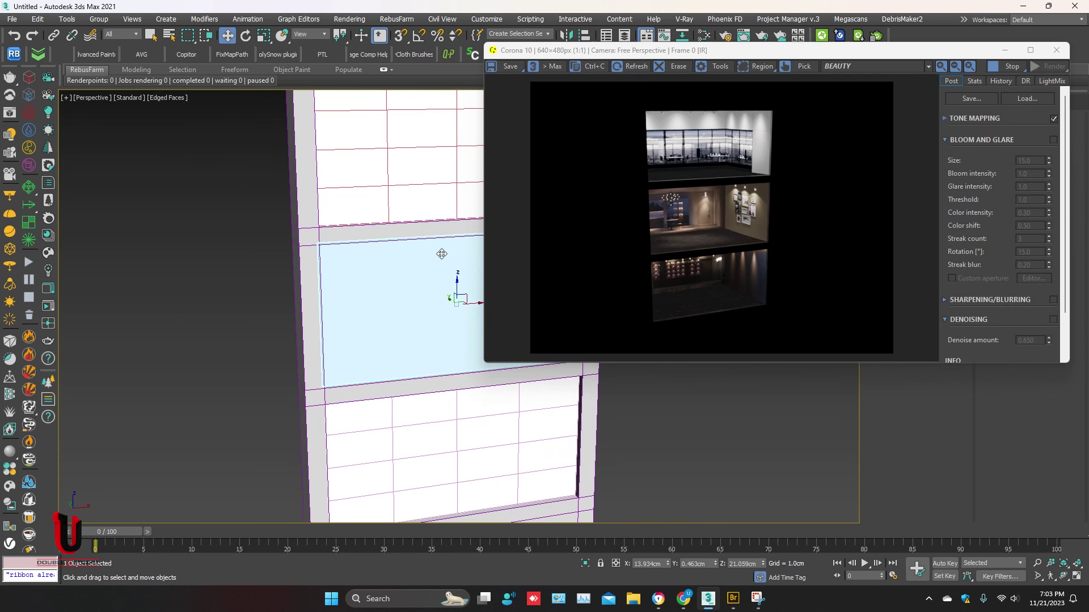
pyautogui.scroll(2, 442, 254)
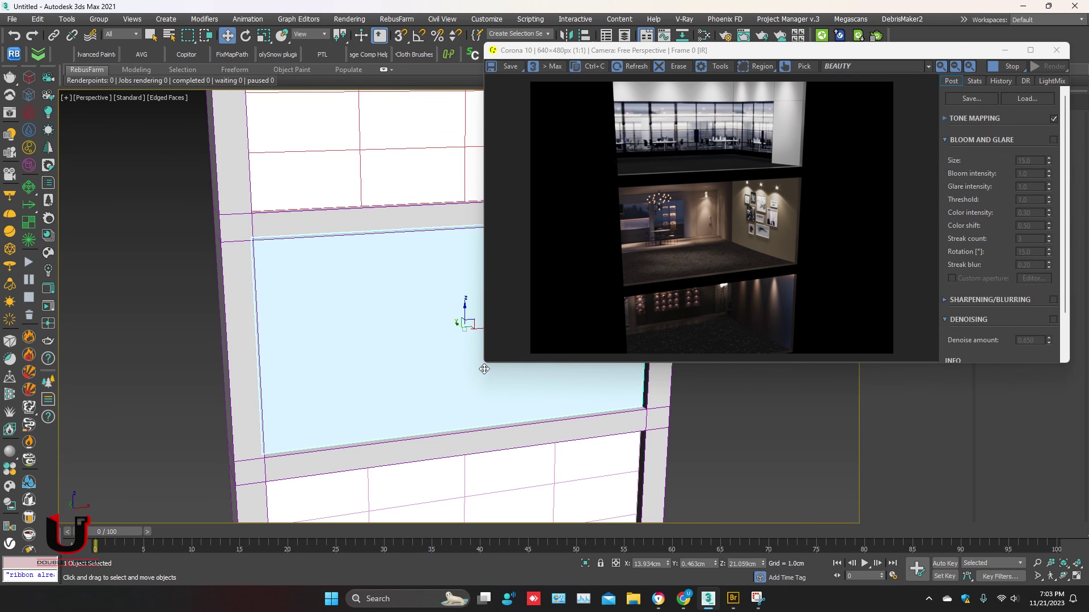
pyautogui.moveTo(486, 366); pyautogui.dragTo(272, 569)
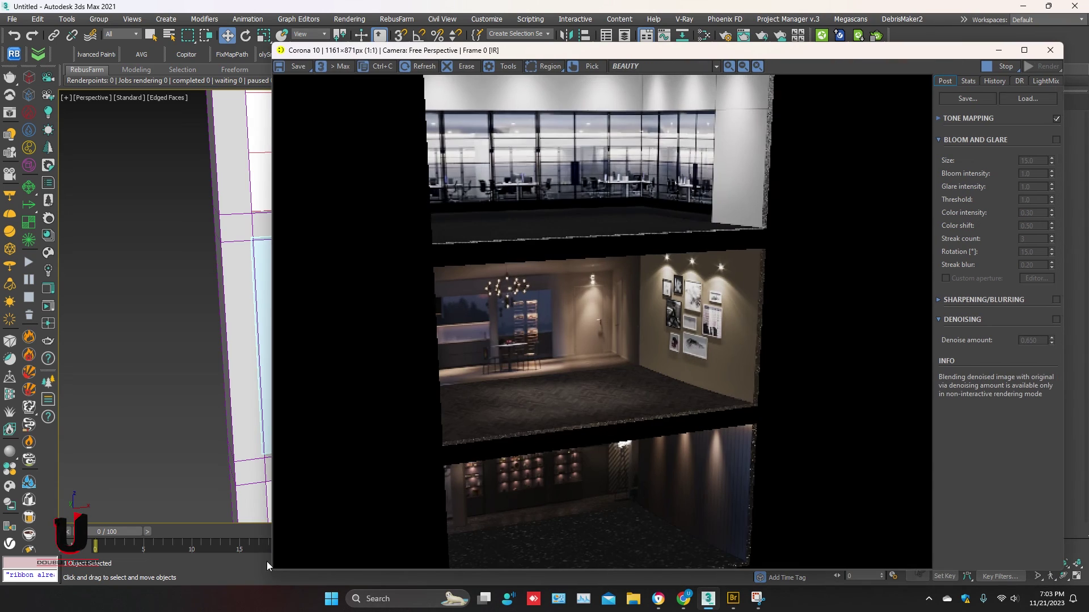
pyautogui.moveTo(202, 320); pyautogui.dragTo(127, 315, button='middle')
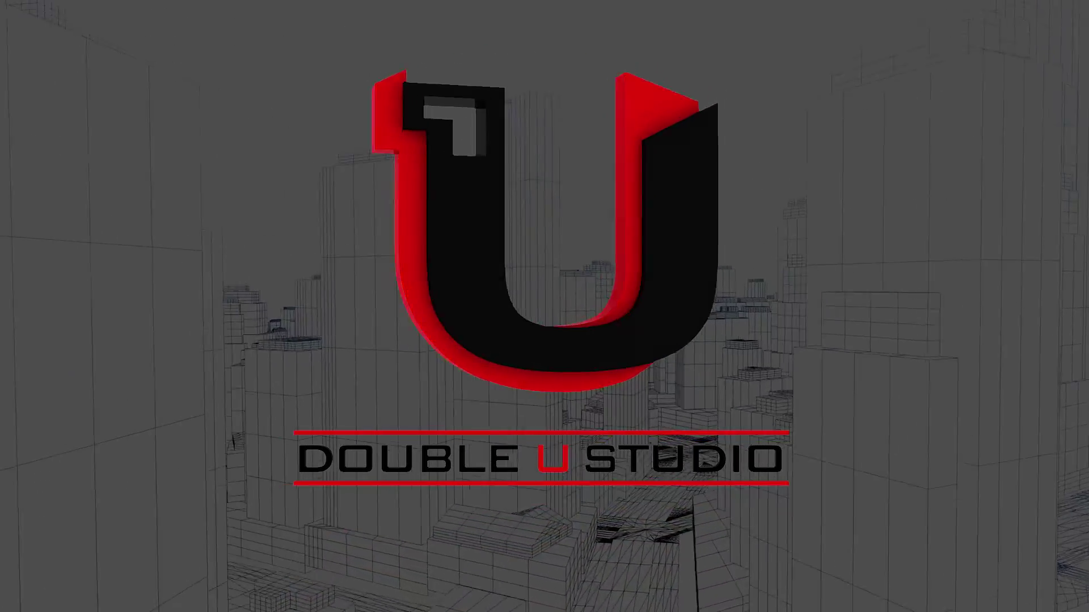